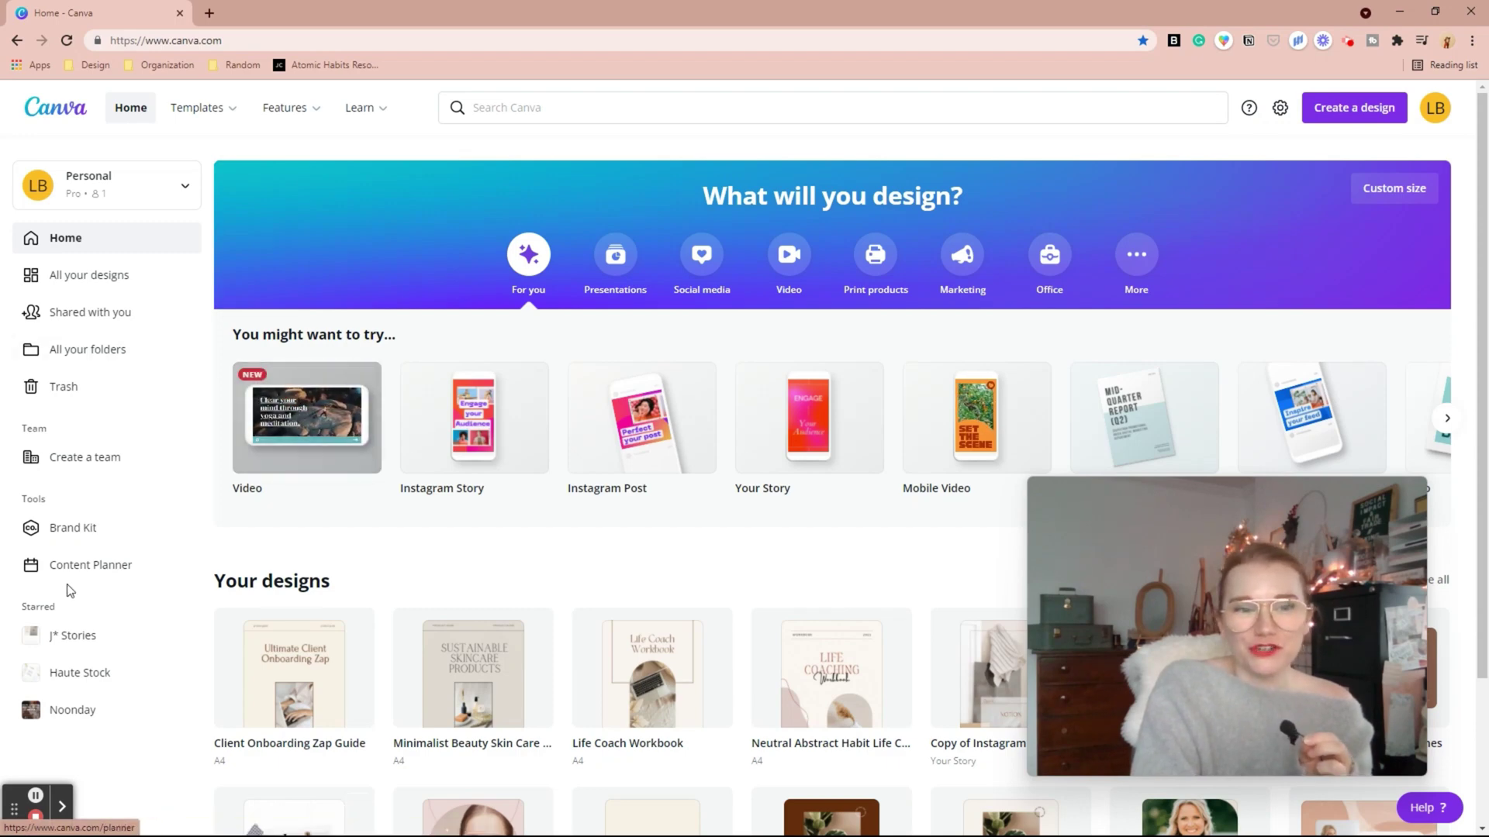
- Open the LBCO brand kit and review its logos, four colour palettes and Libre Baskerville/IBM Plex Mono fonts
left_click(89, 535)
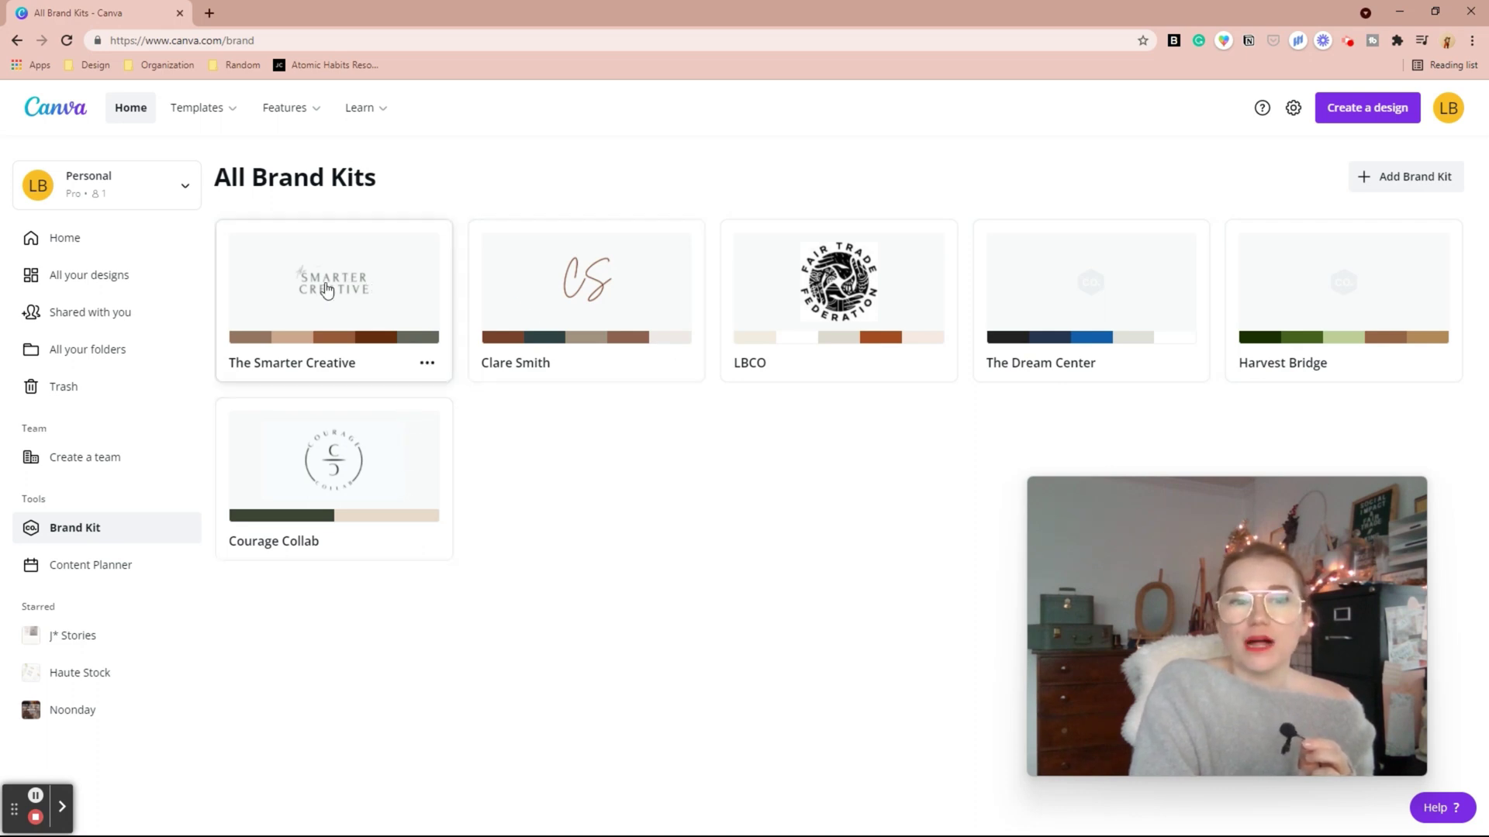
left_click(804, 300)
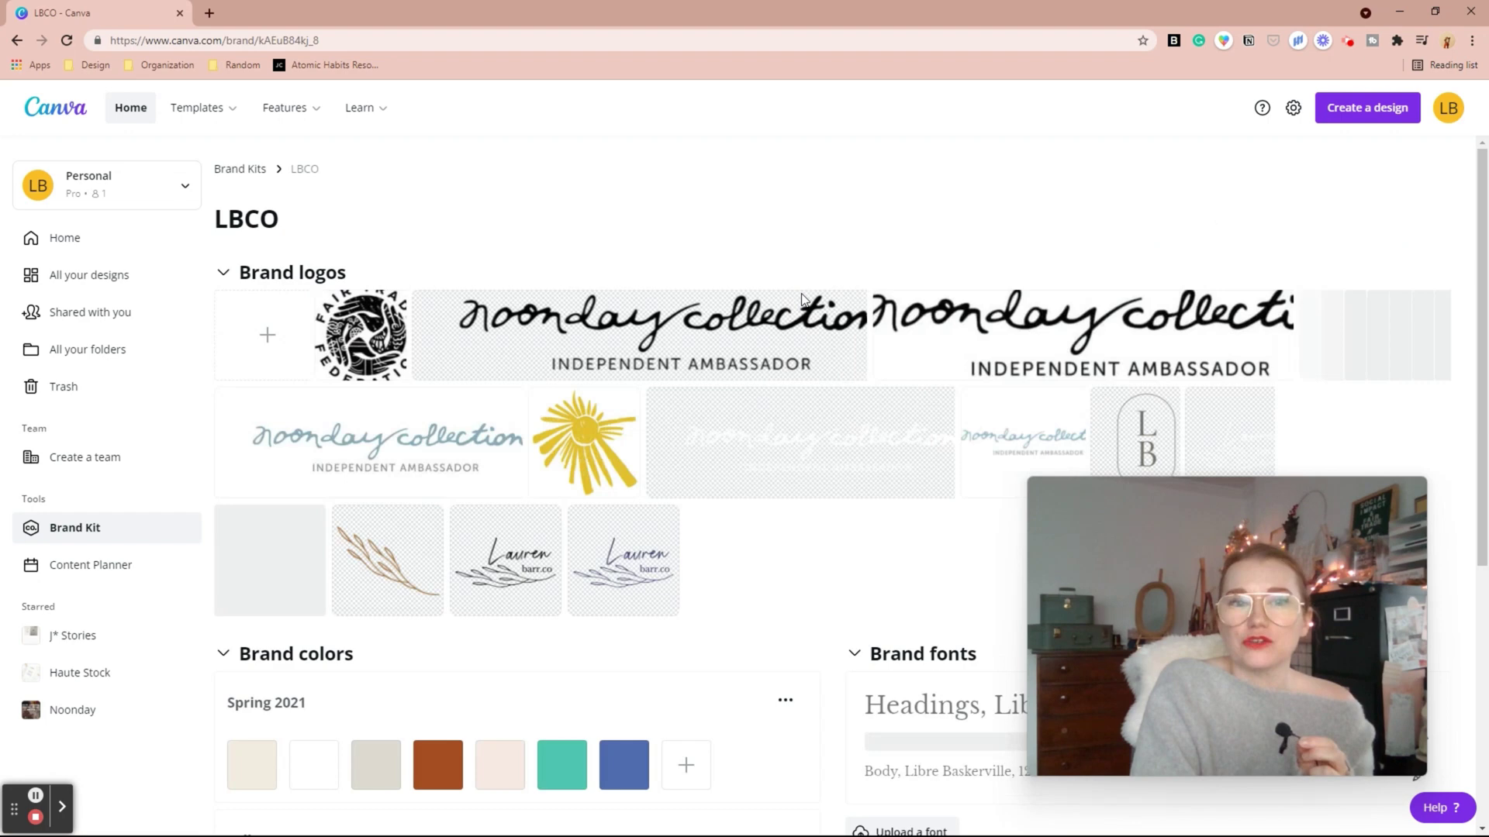
scroll(802, 293, "down", 1)
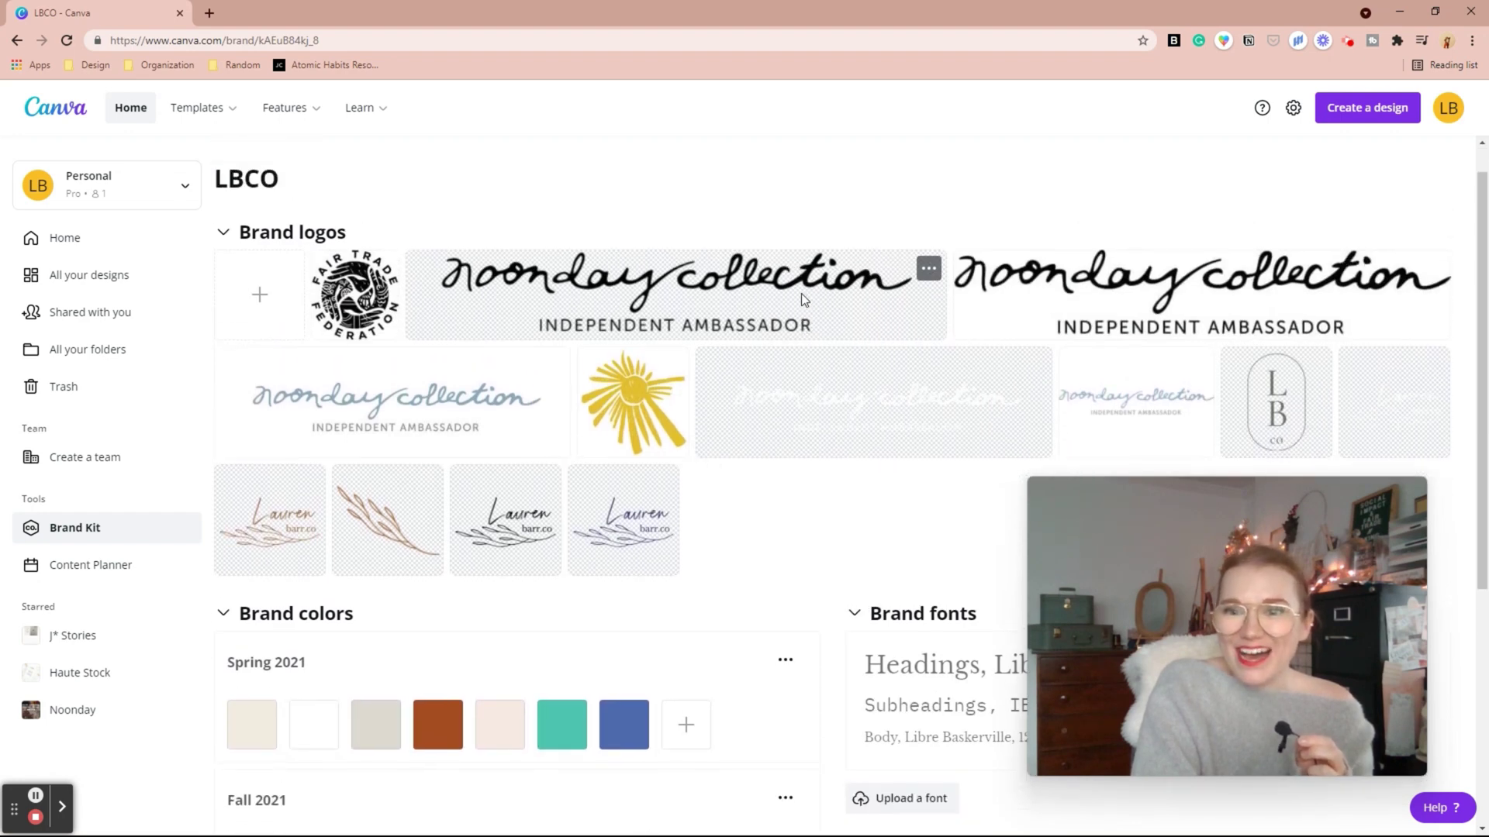
scroll(802, 294, "down", 1)
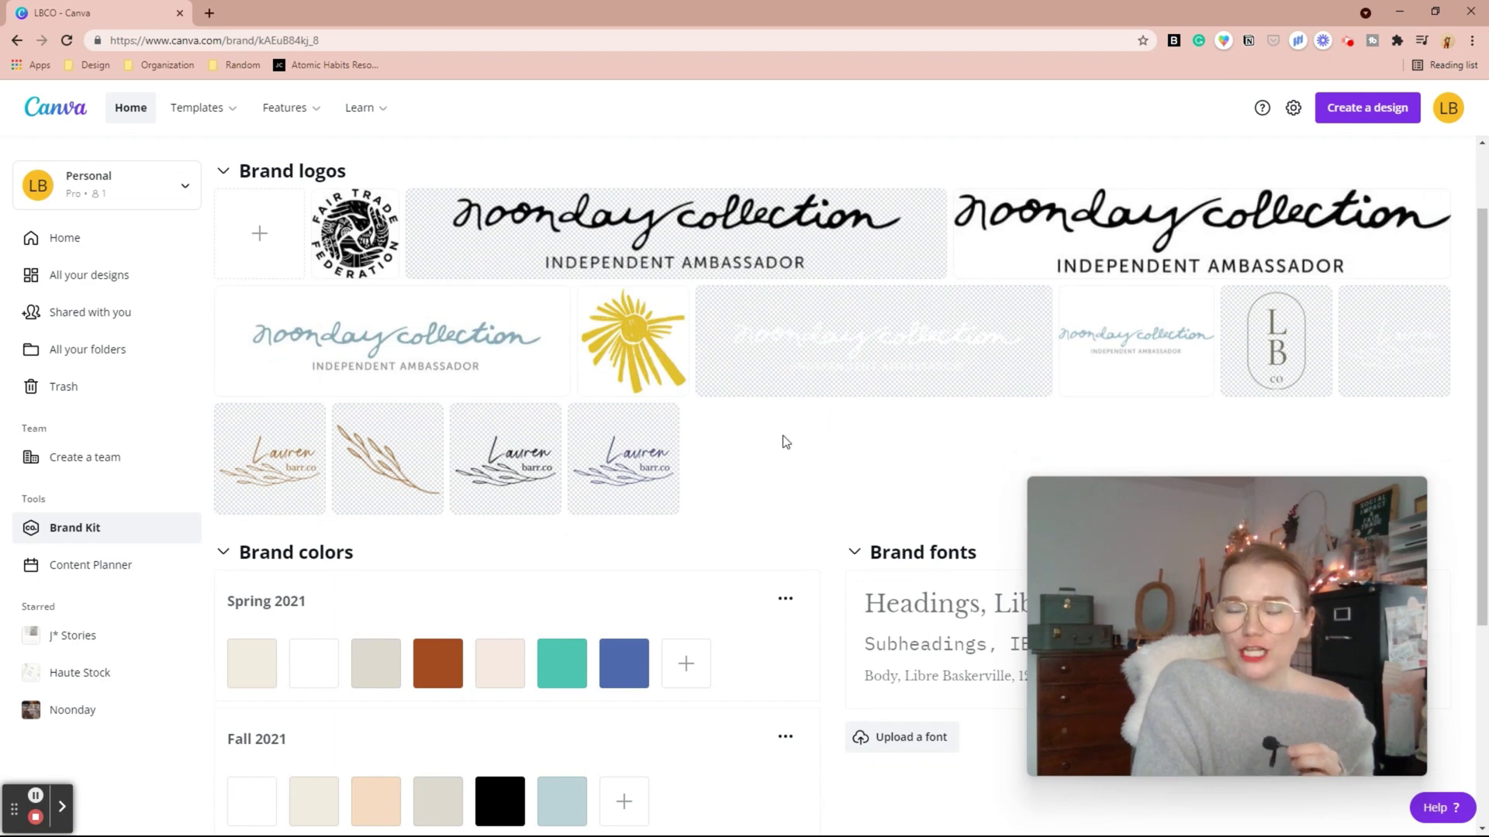
scroll(784, 442, "down", 5)
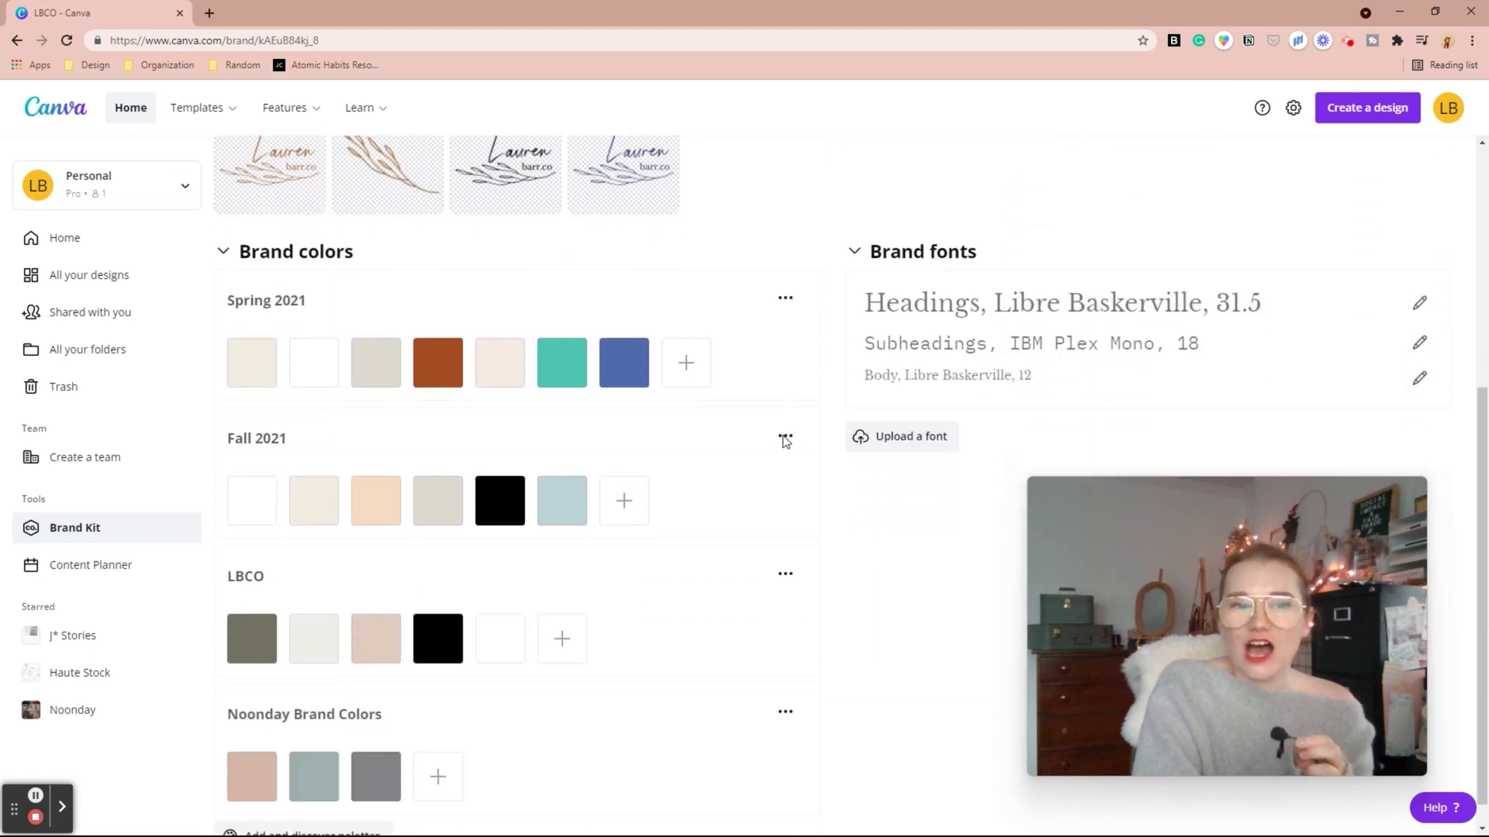
scroll(384, 304, "up", 6)
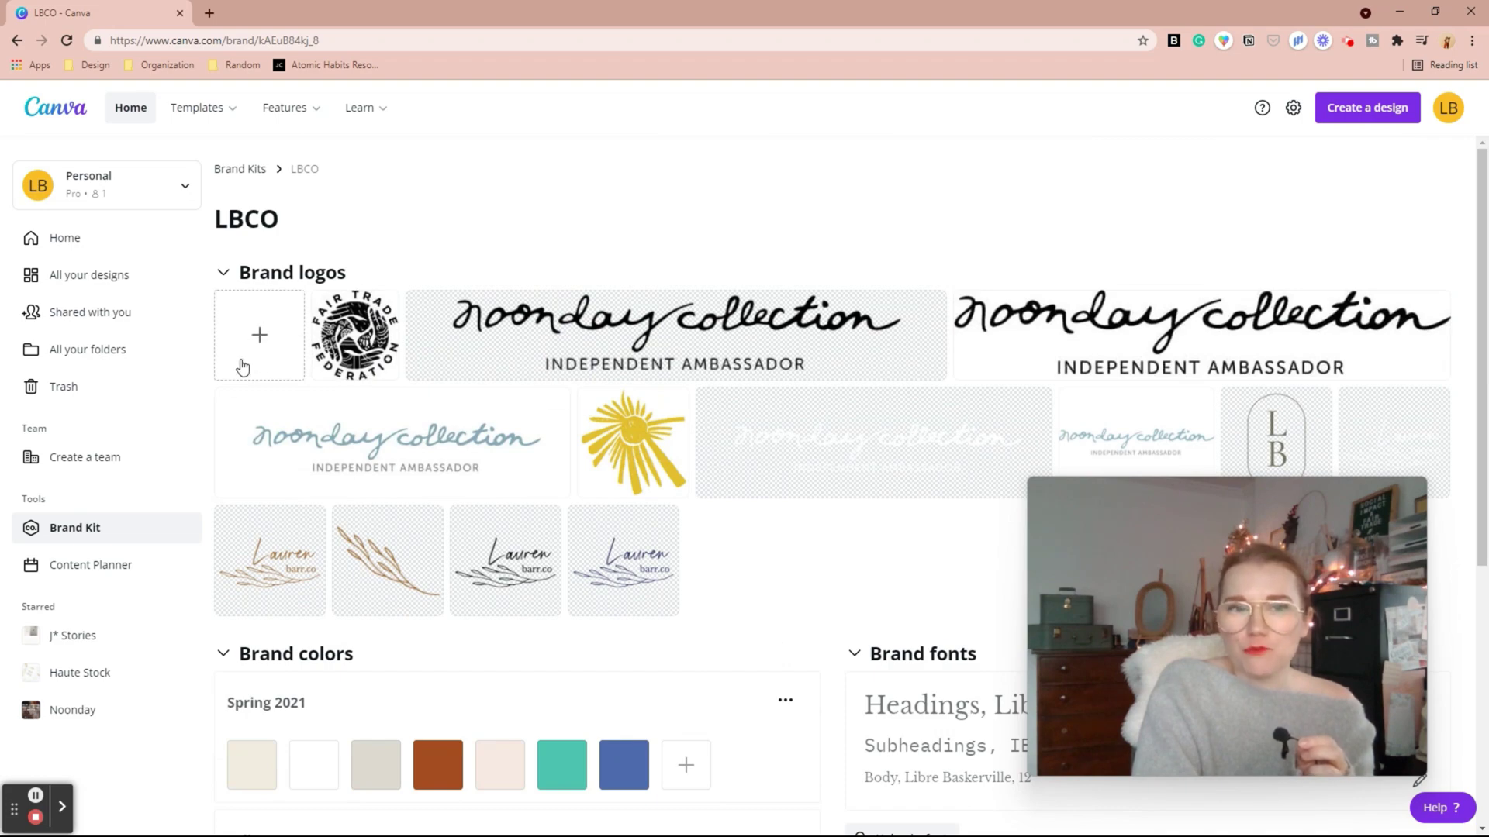
left_click(266, 348)
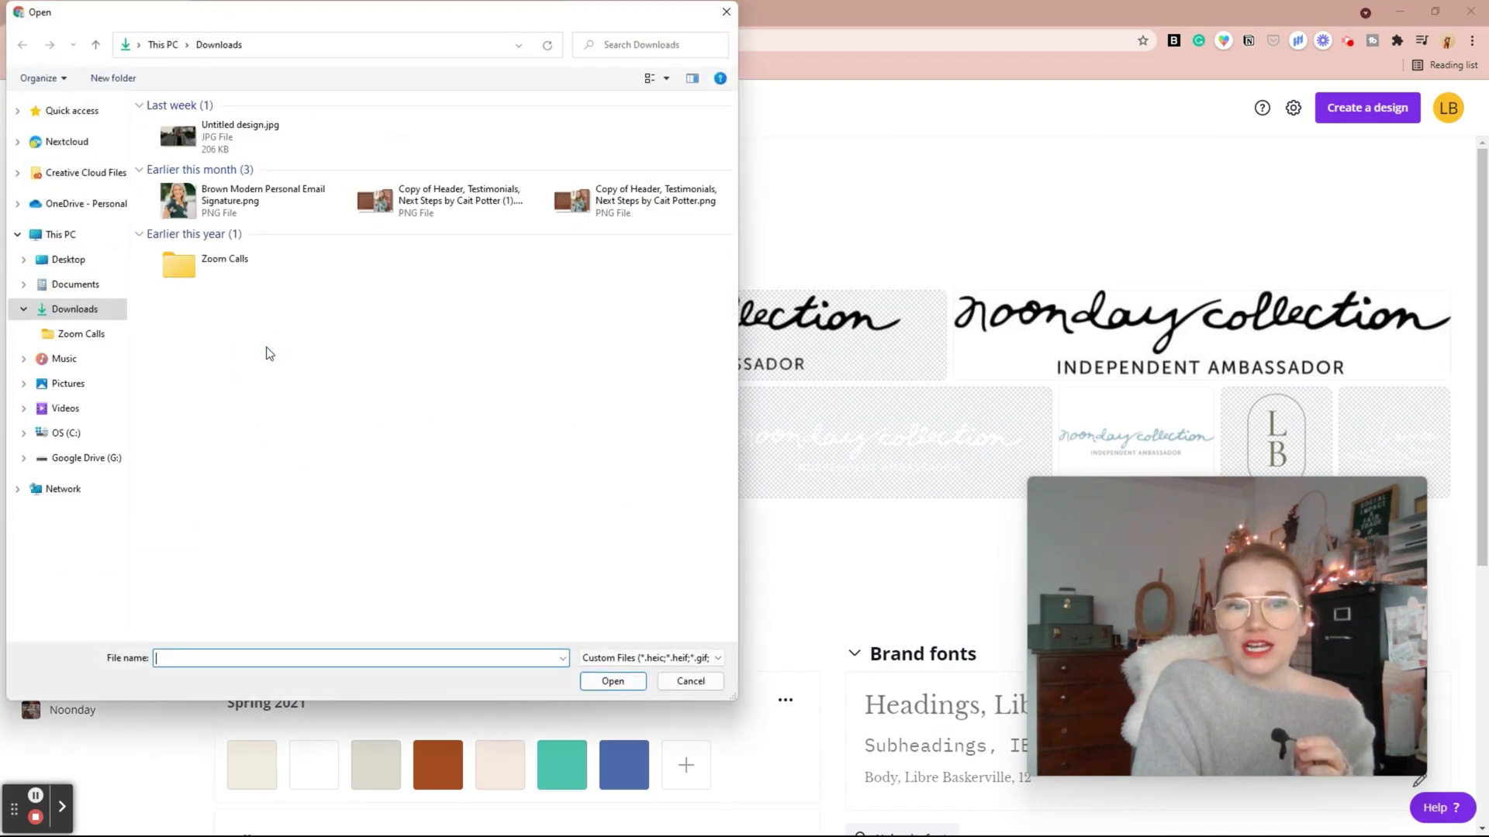
left_click(687, 680)
scroll(687, 689, "down", 6)
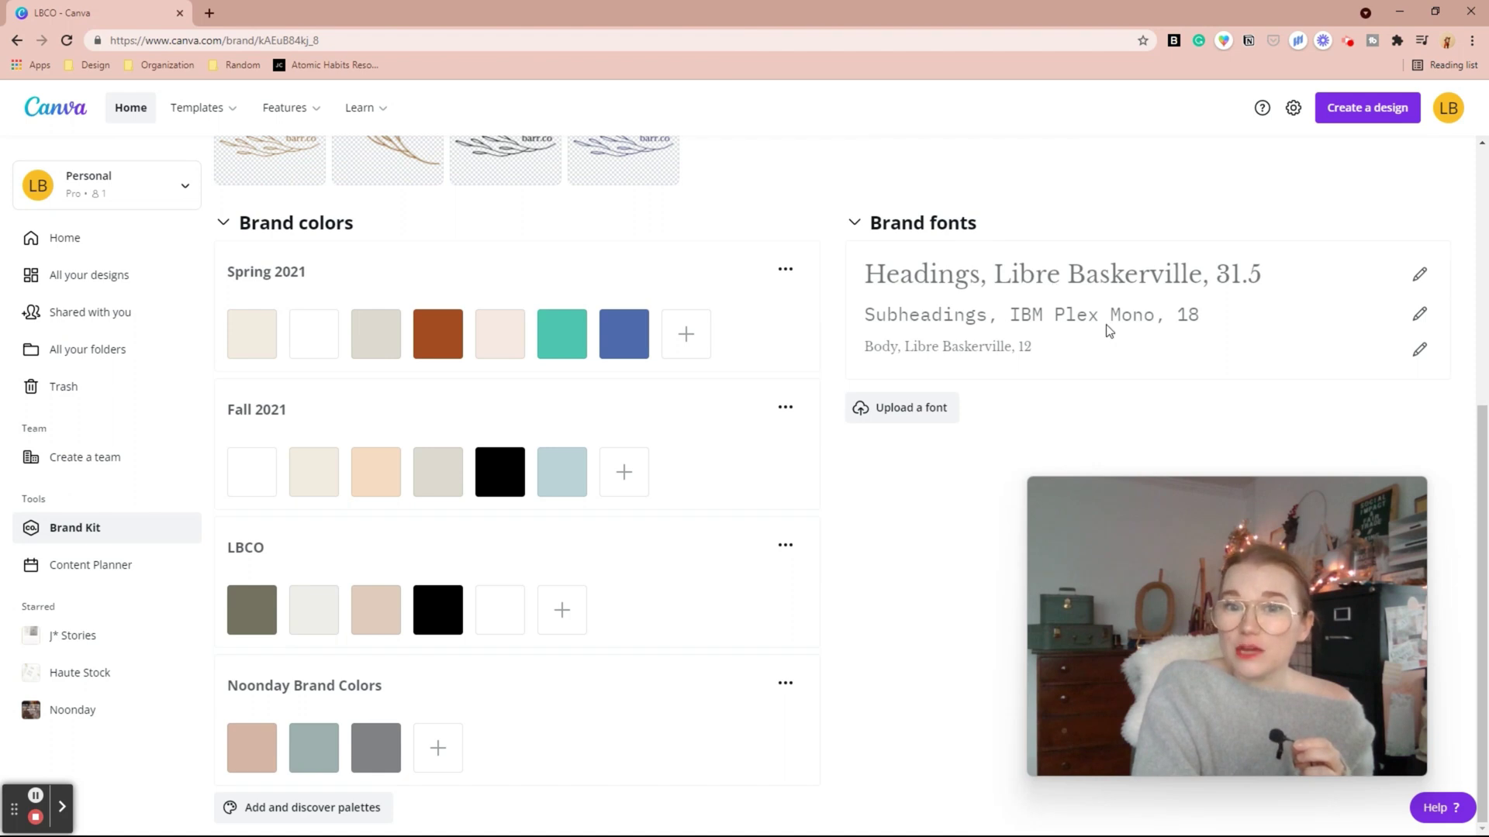
left_click(1419, 352)
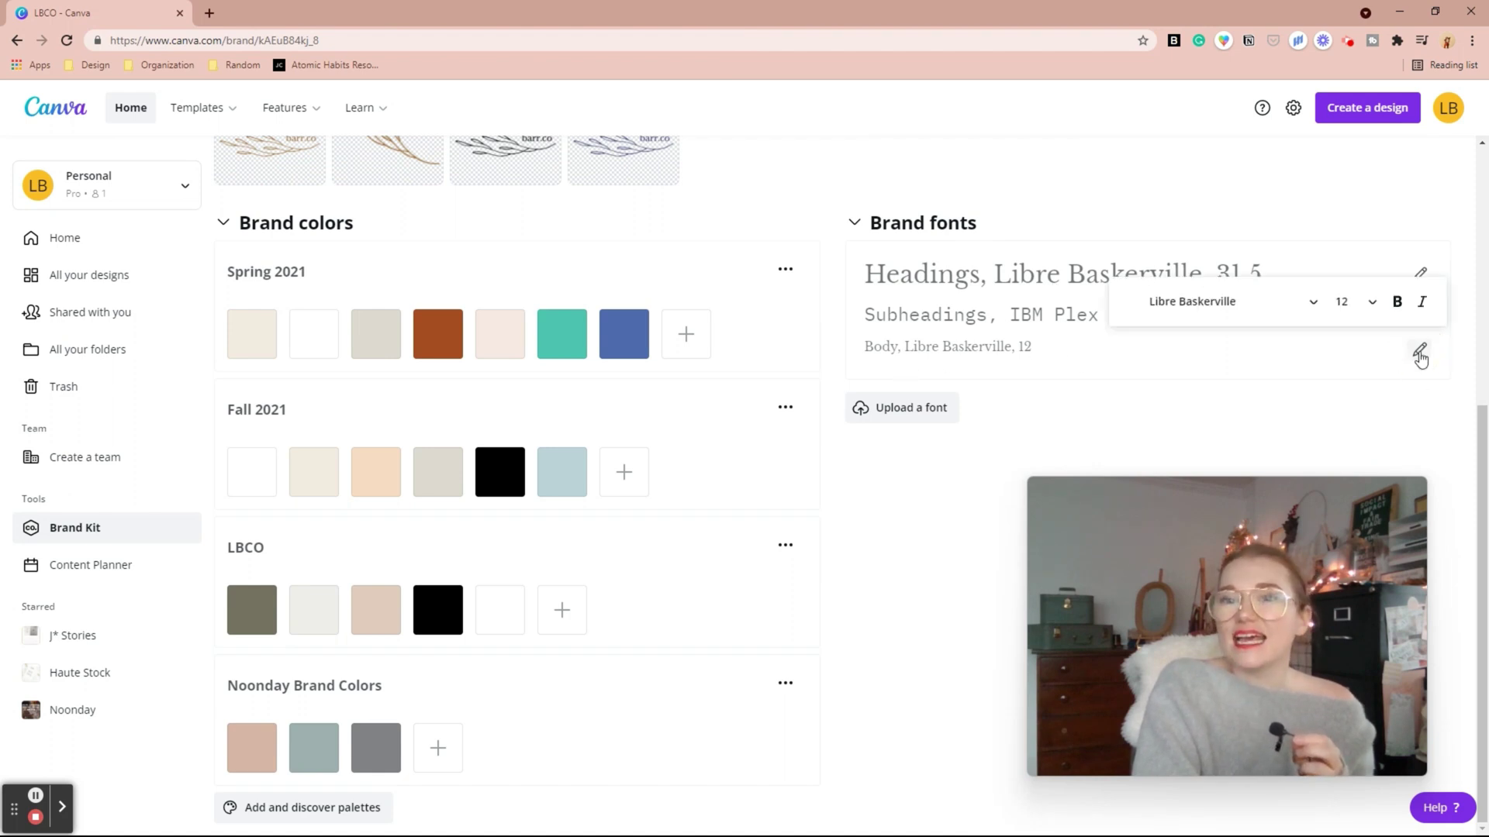
left_click(985, 466)
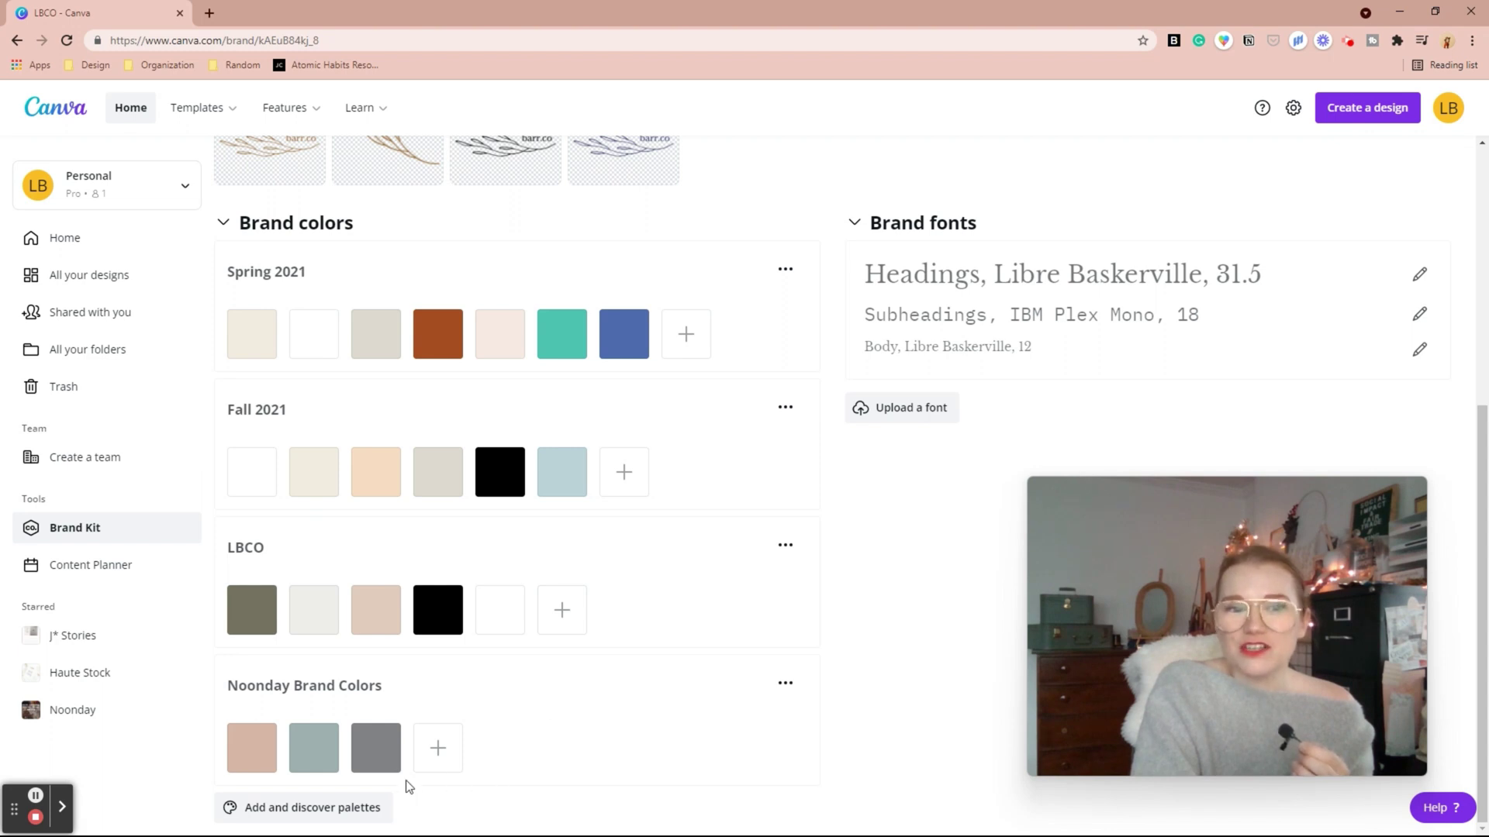
left_click(314, 809)
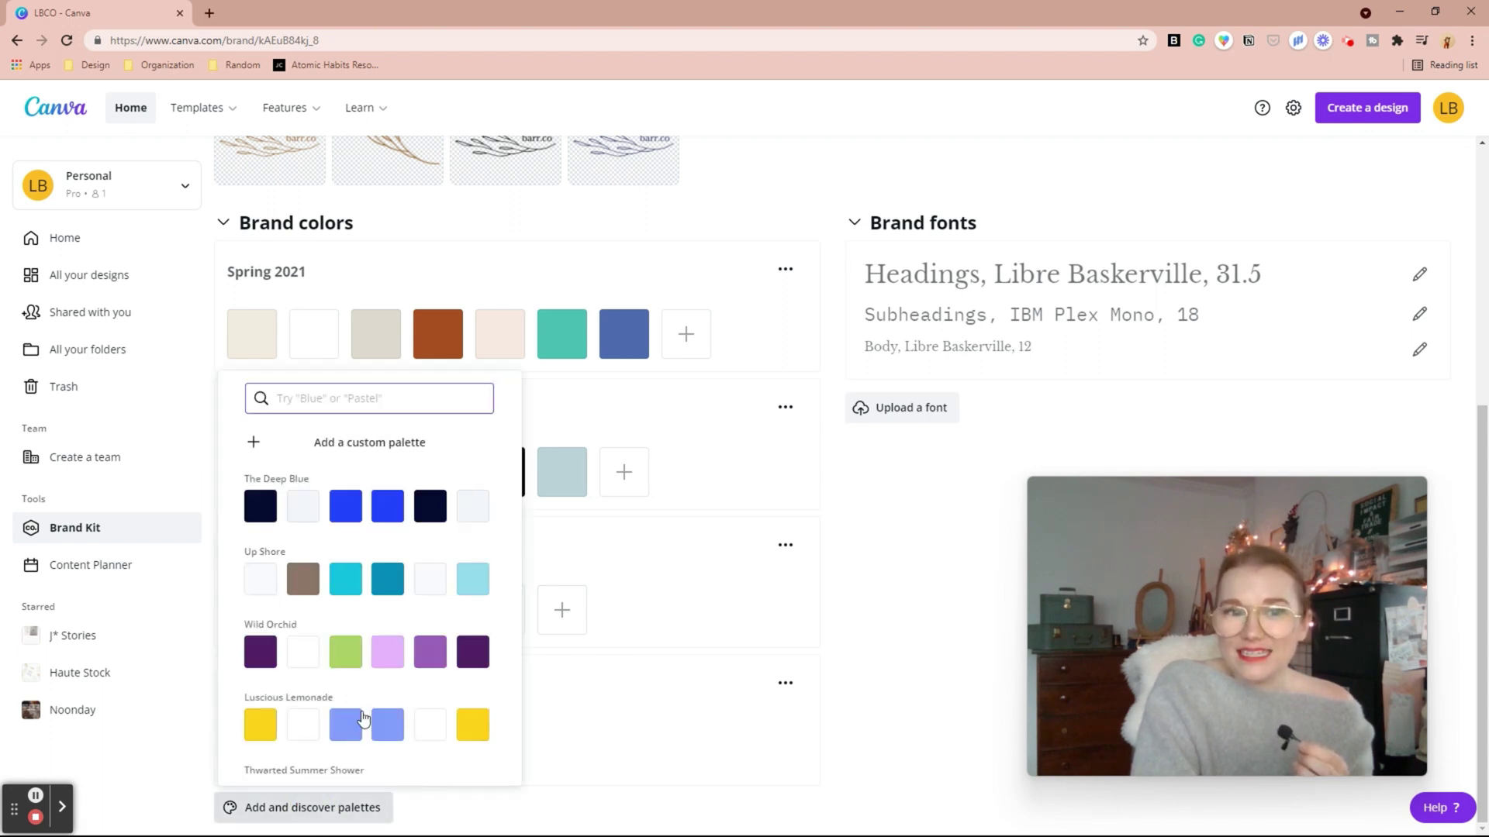
scroll(299, 698, "down", 7)
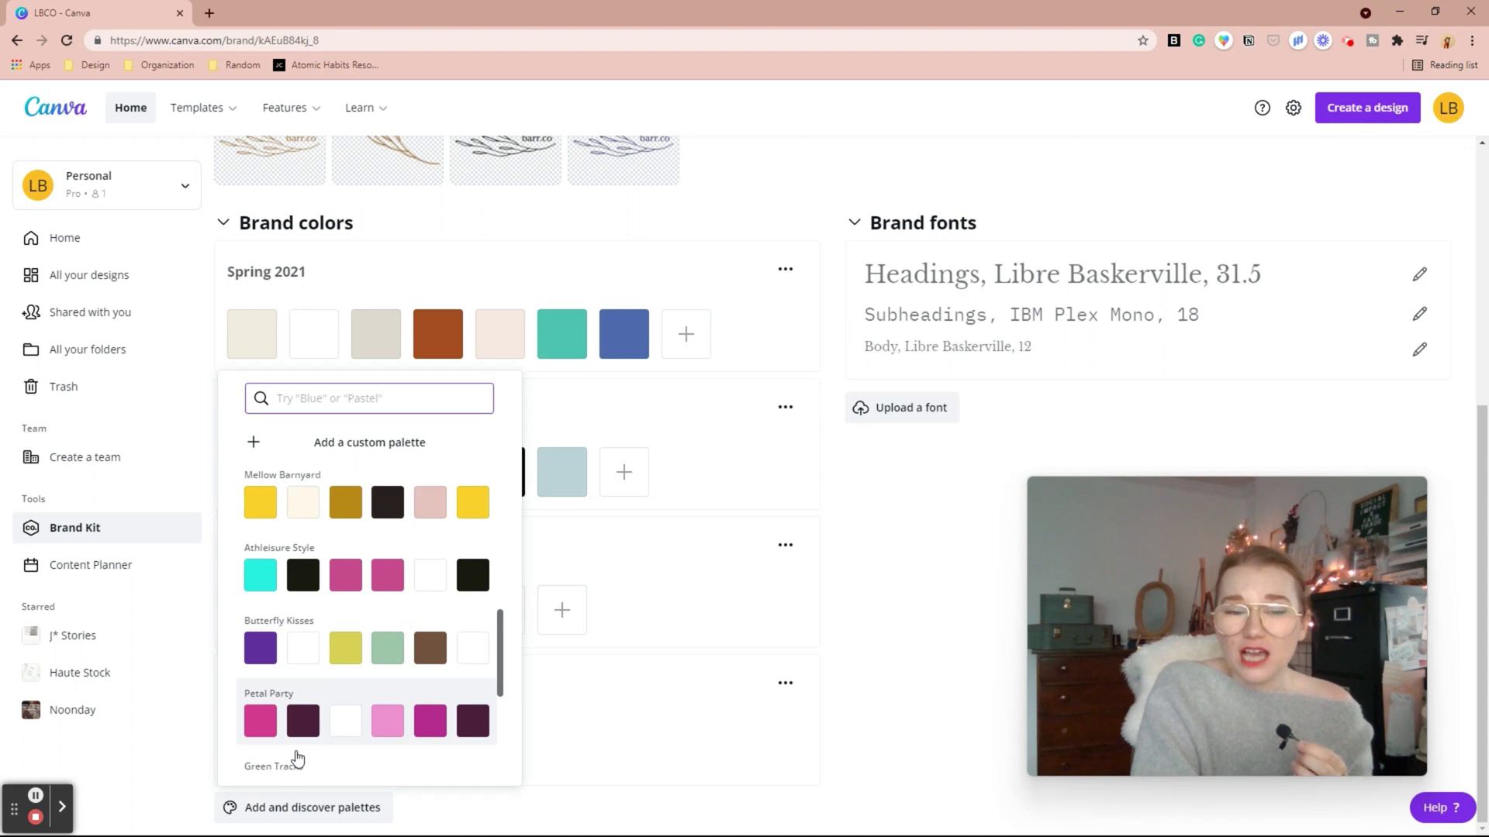
scroll(297, 758, "down", 10)
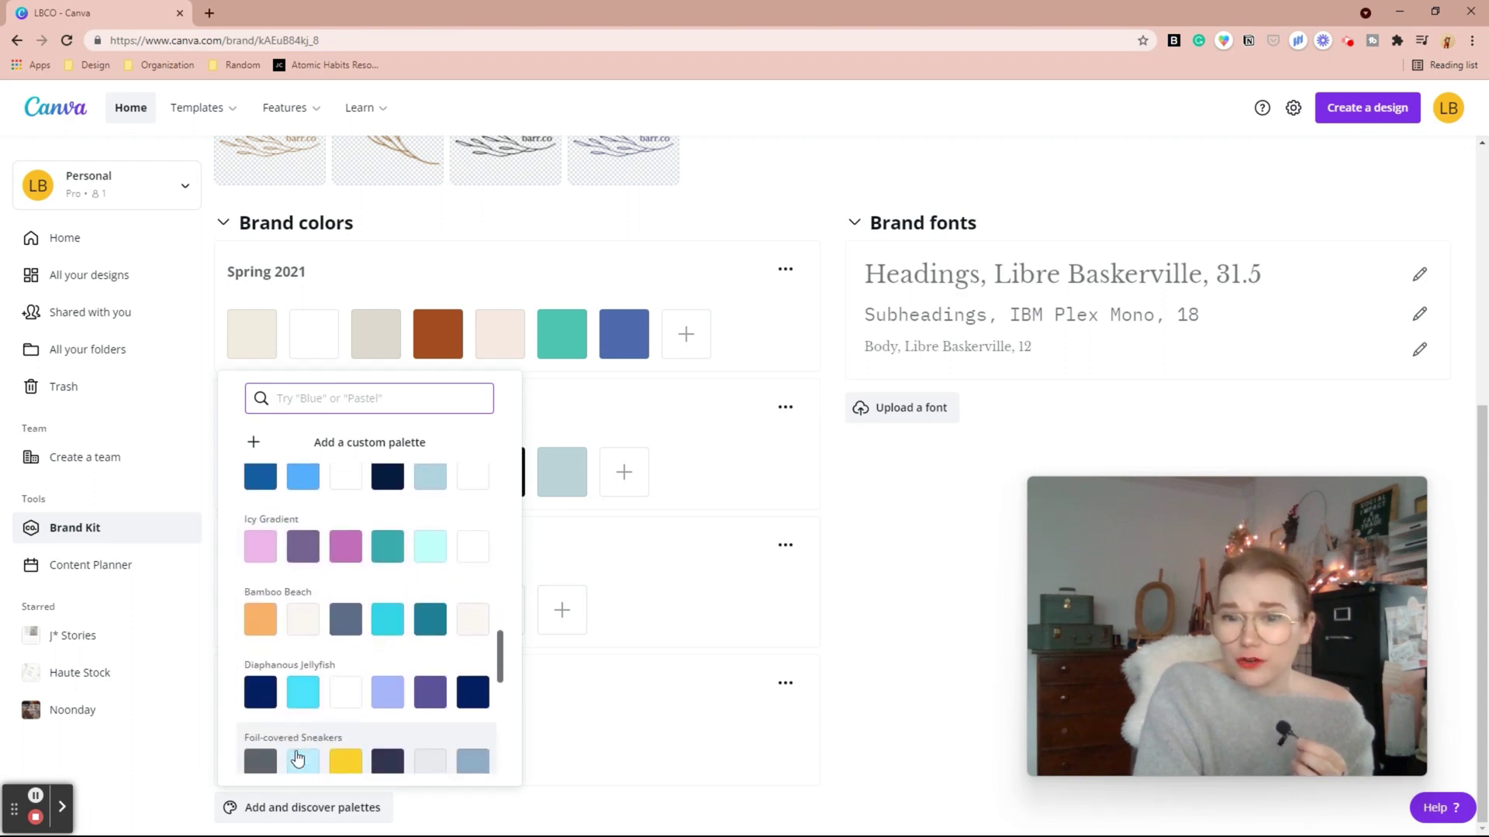
scroll(297, 758, "down", 10)
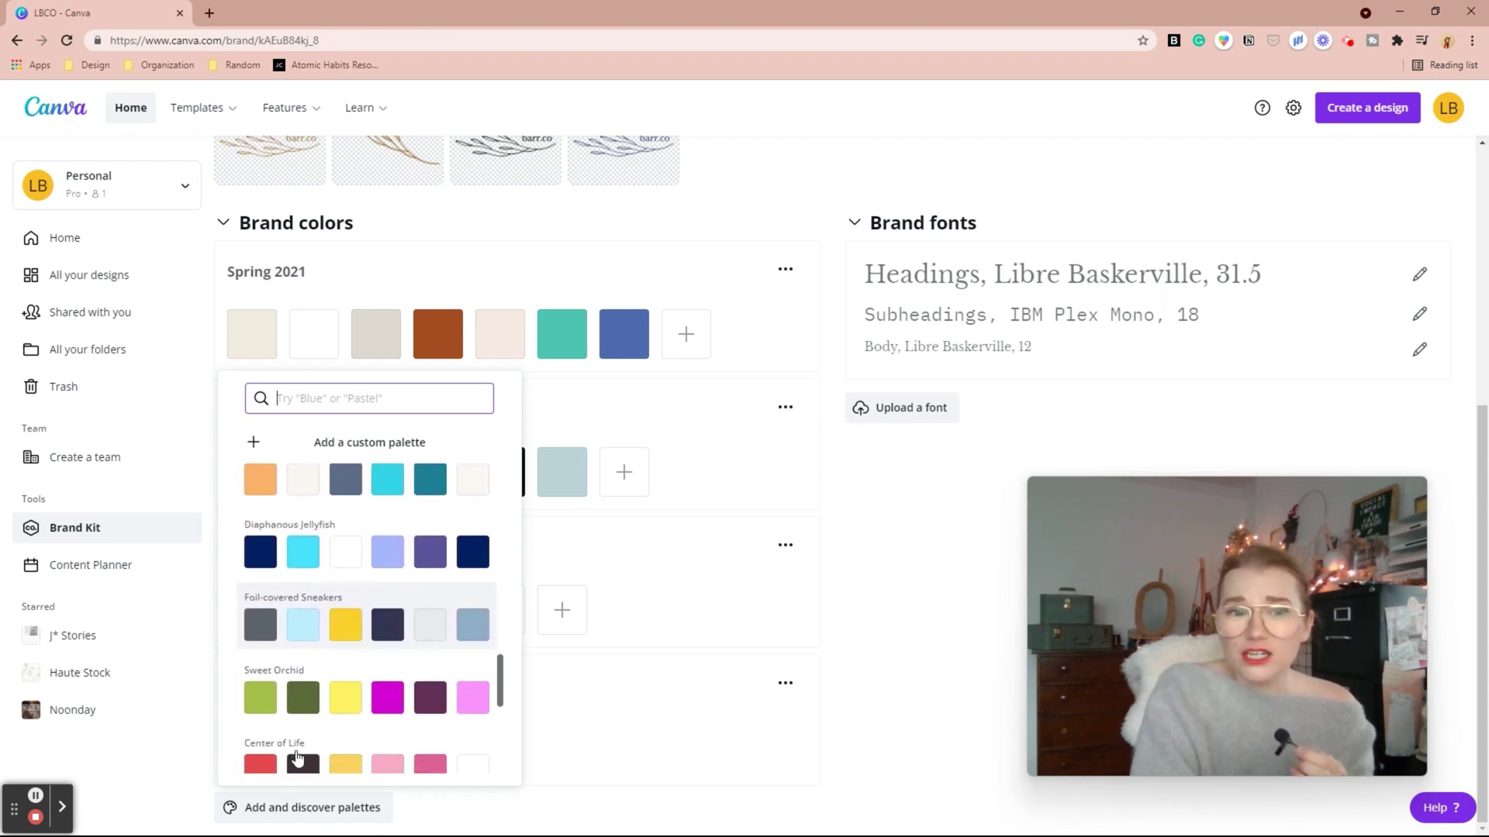
scroll(297, 758, "down", 8)
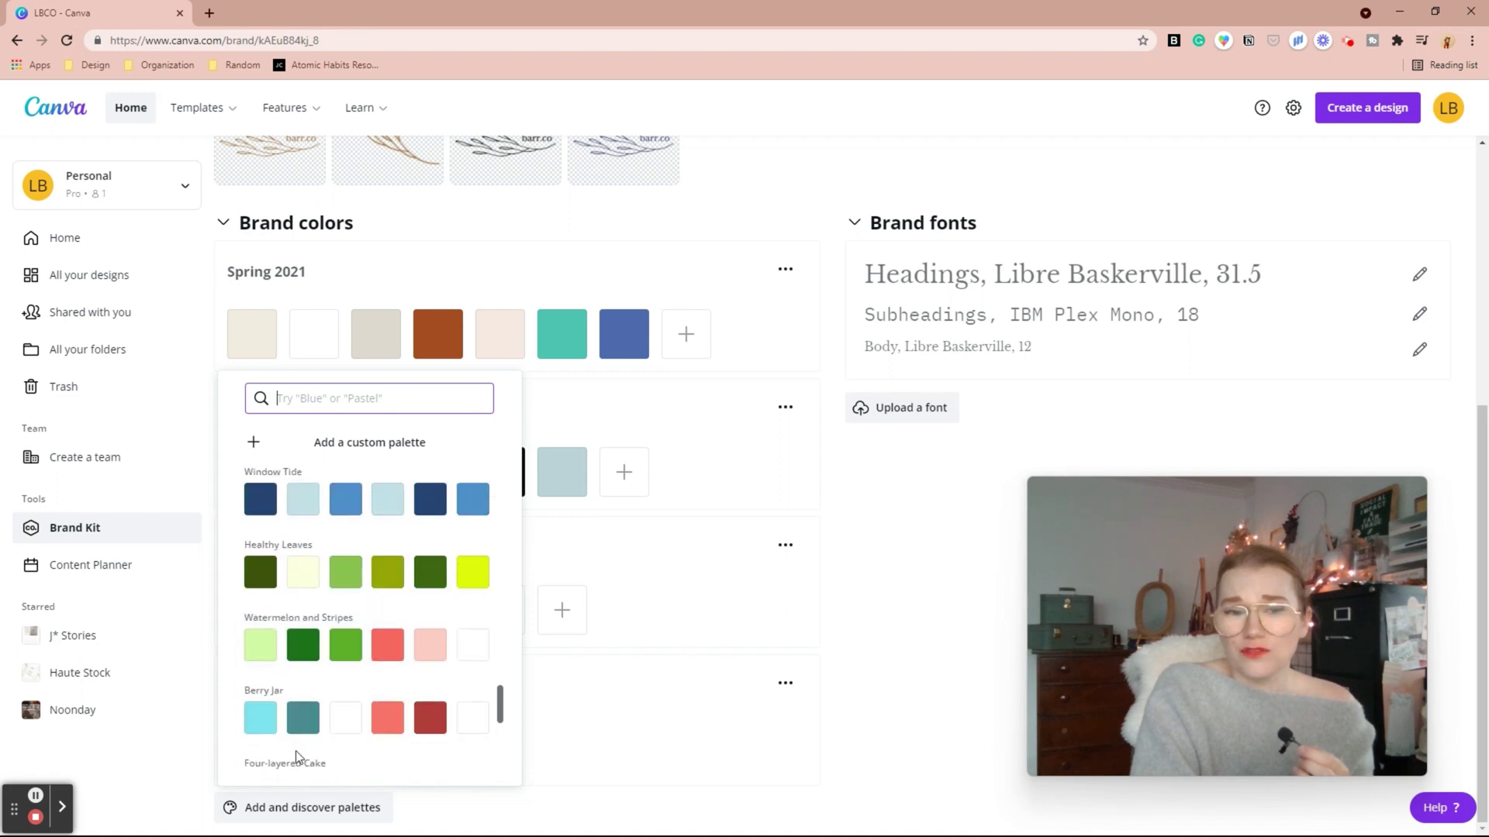
scroll(364, 696, "down", 3)
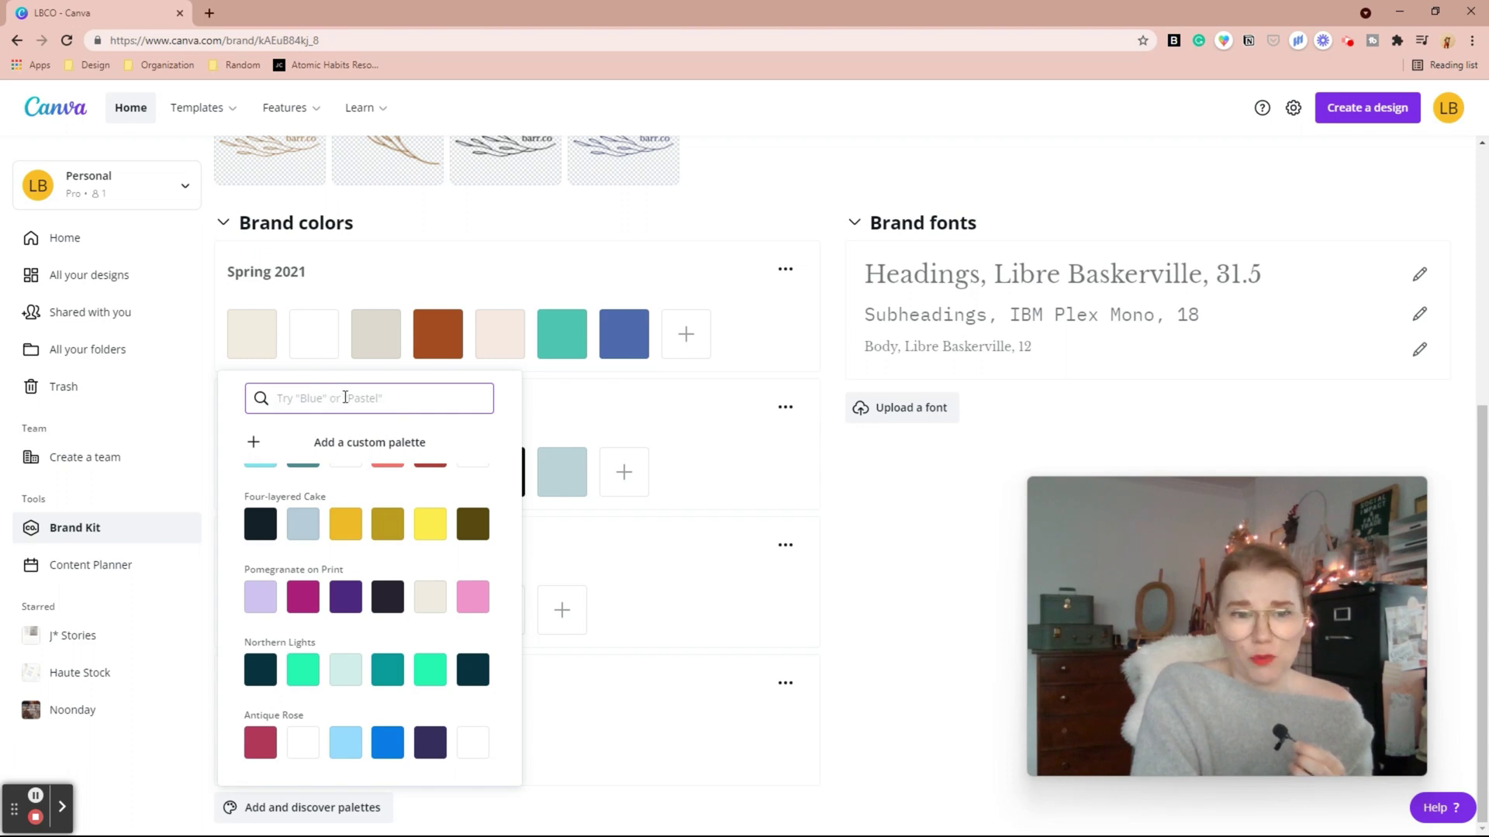
left_click(915, 688)
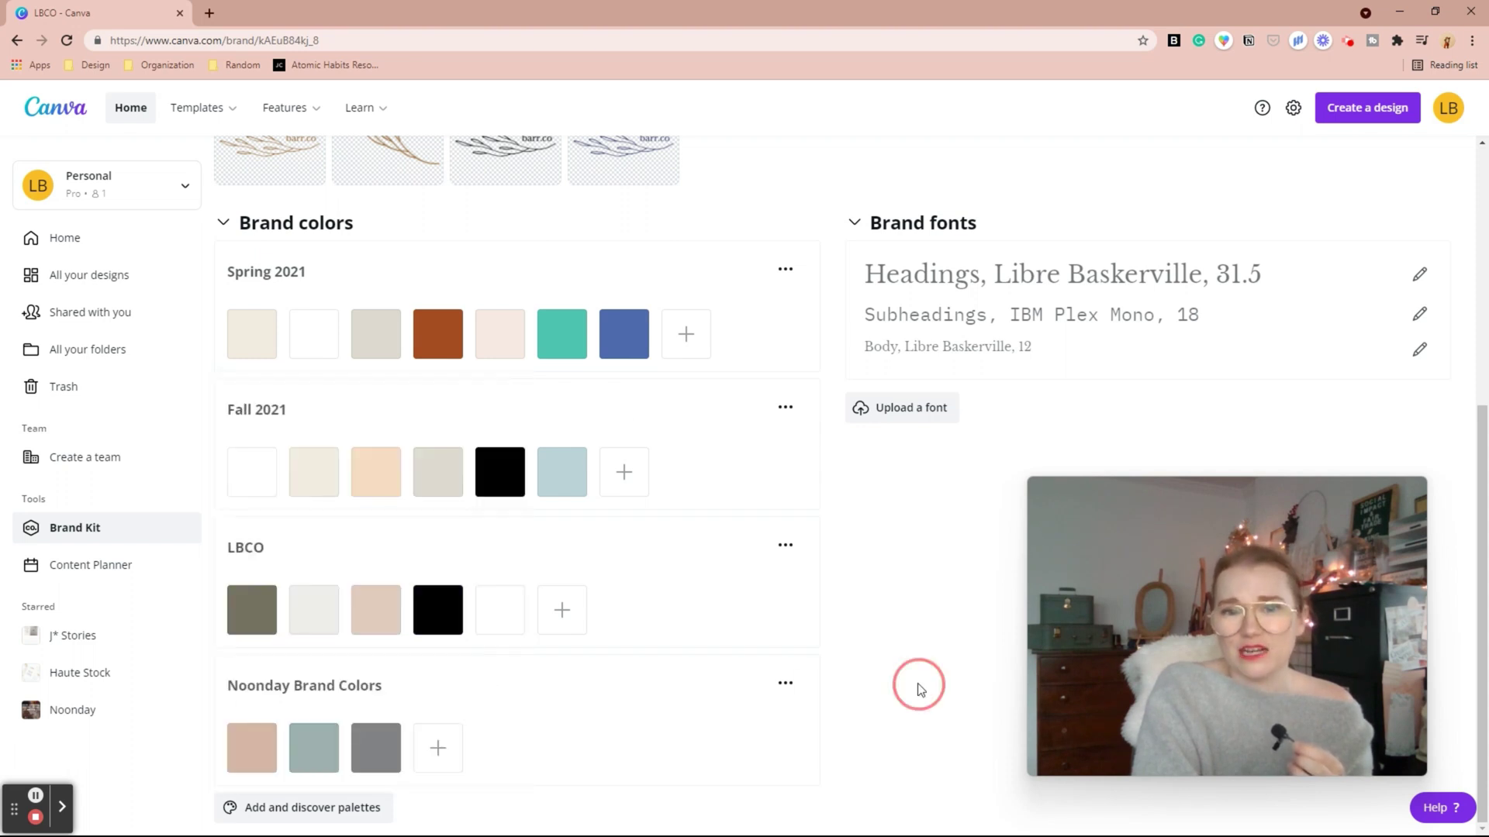
- Start a new Instagram Story design
scroll(919, 689, "up", 3)
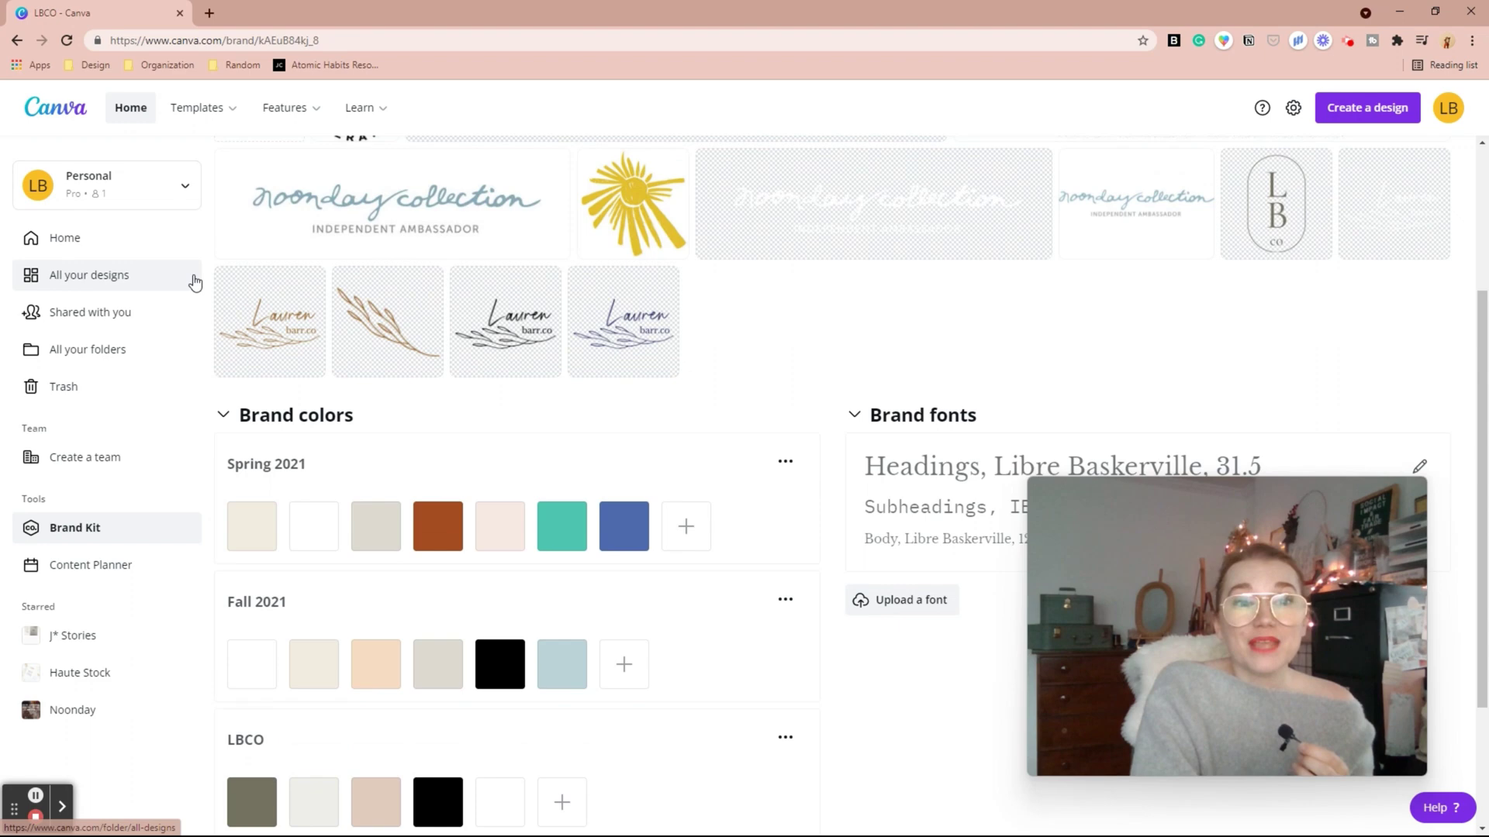
scroll(740, 253, "up", 3)
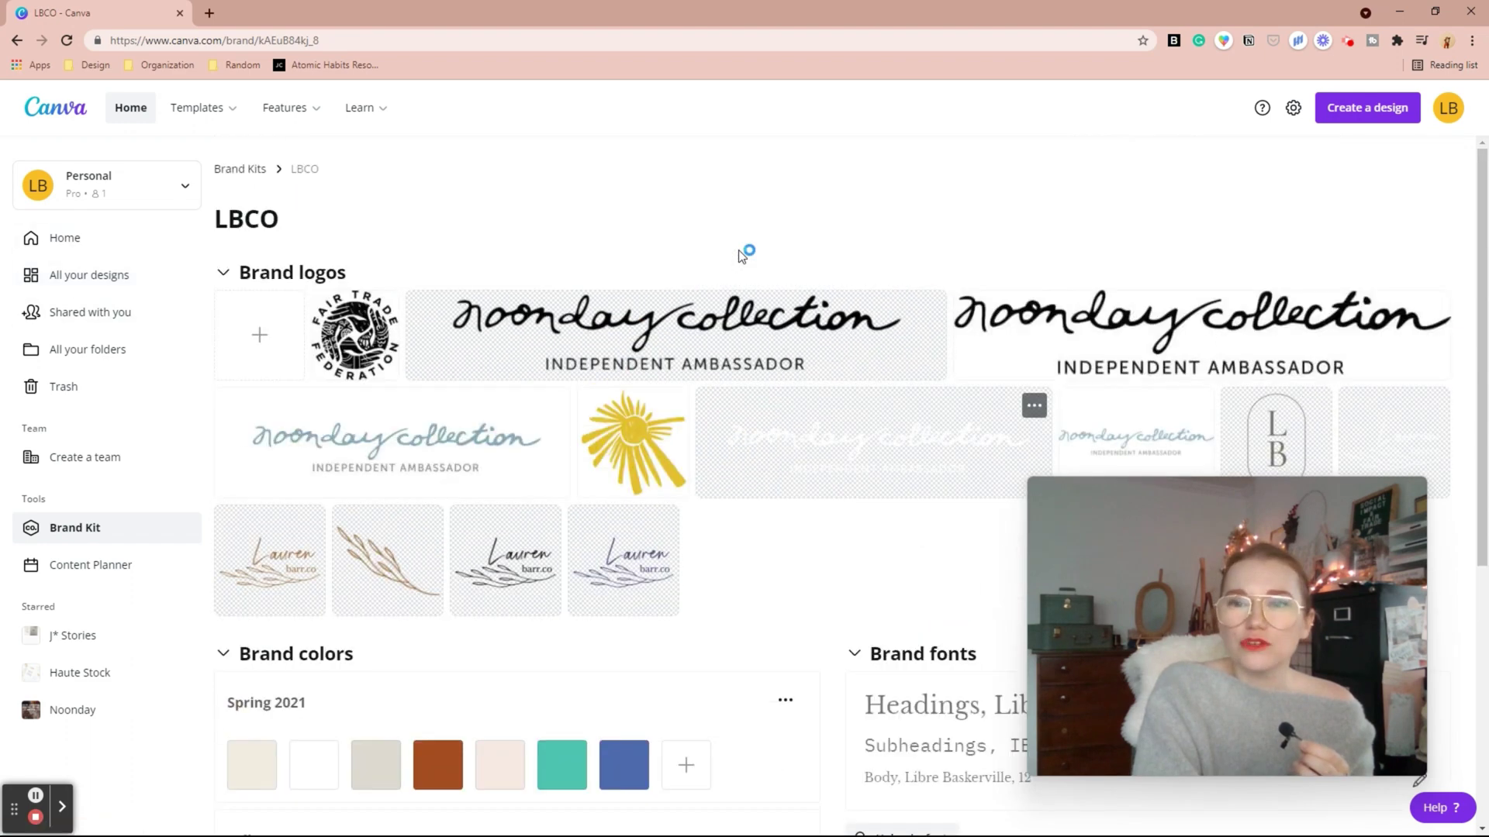
left_click(1358, 111)
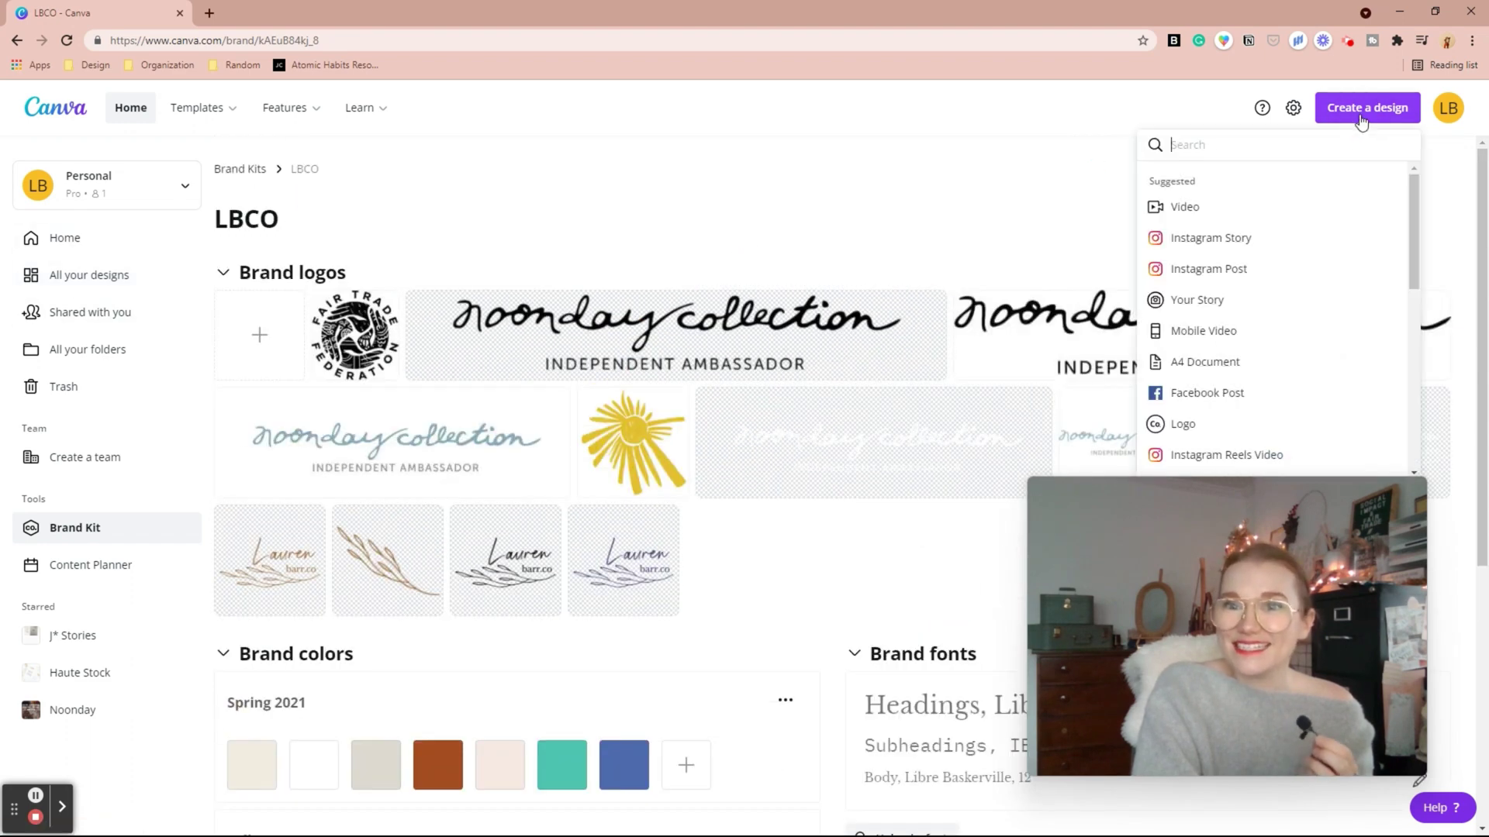
left_click(1263, 239)
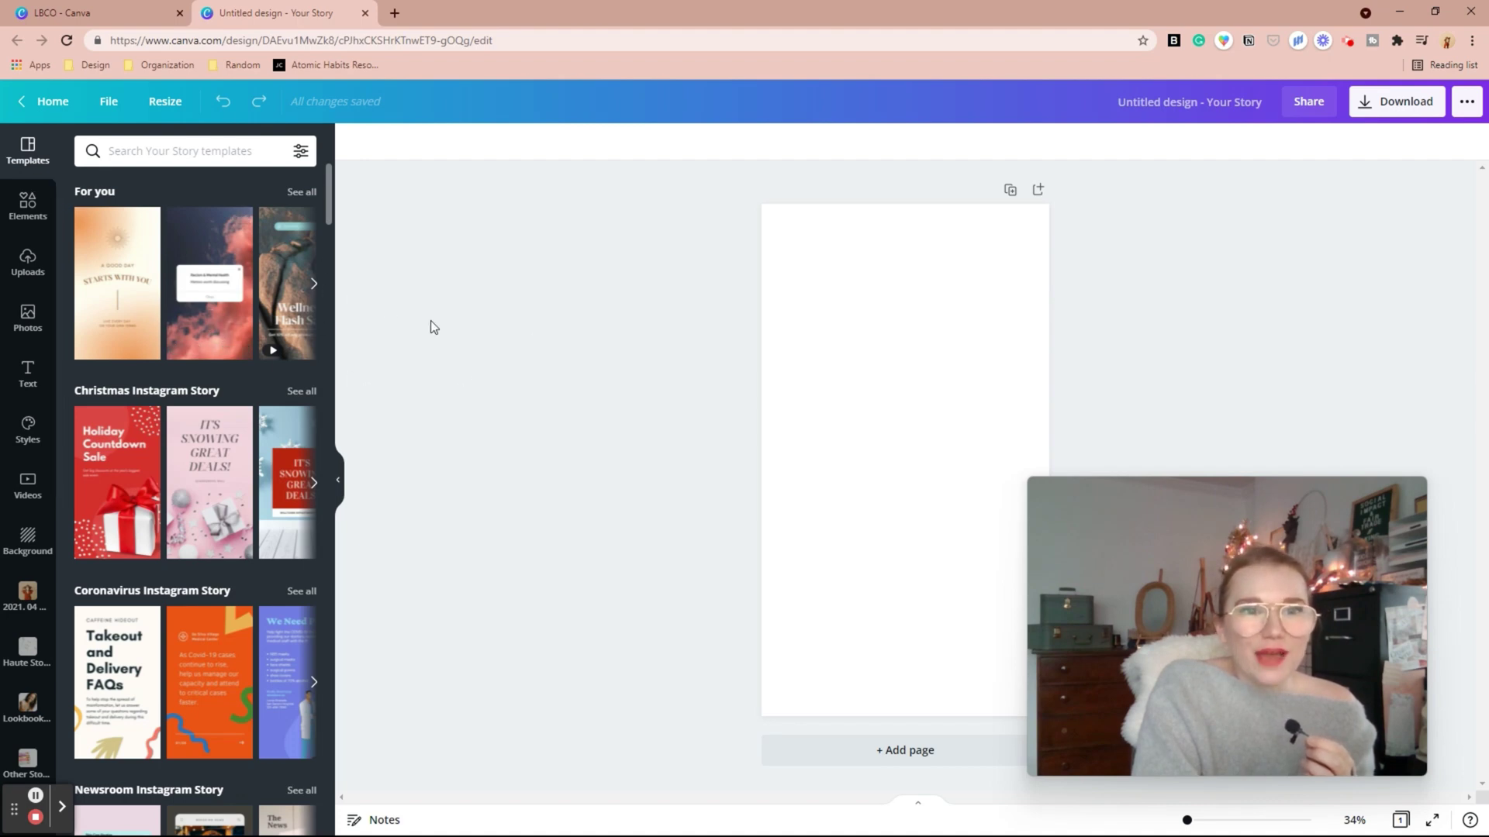
- Fill the story with the lilac Ask Me 3 Questions template and bring up Styles
scroll(215, 618, "down", 8)
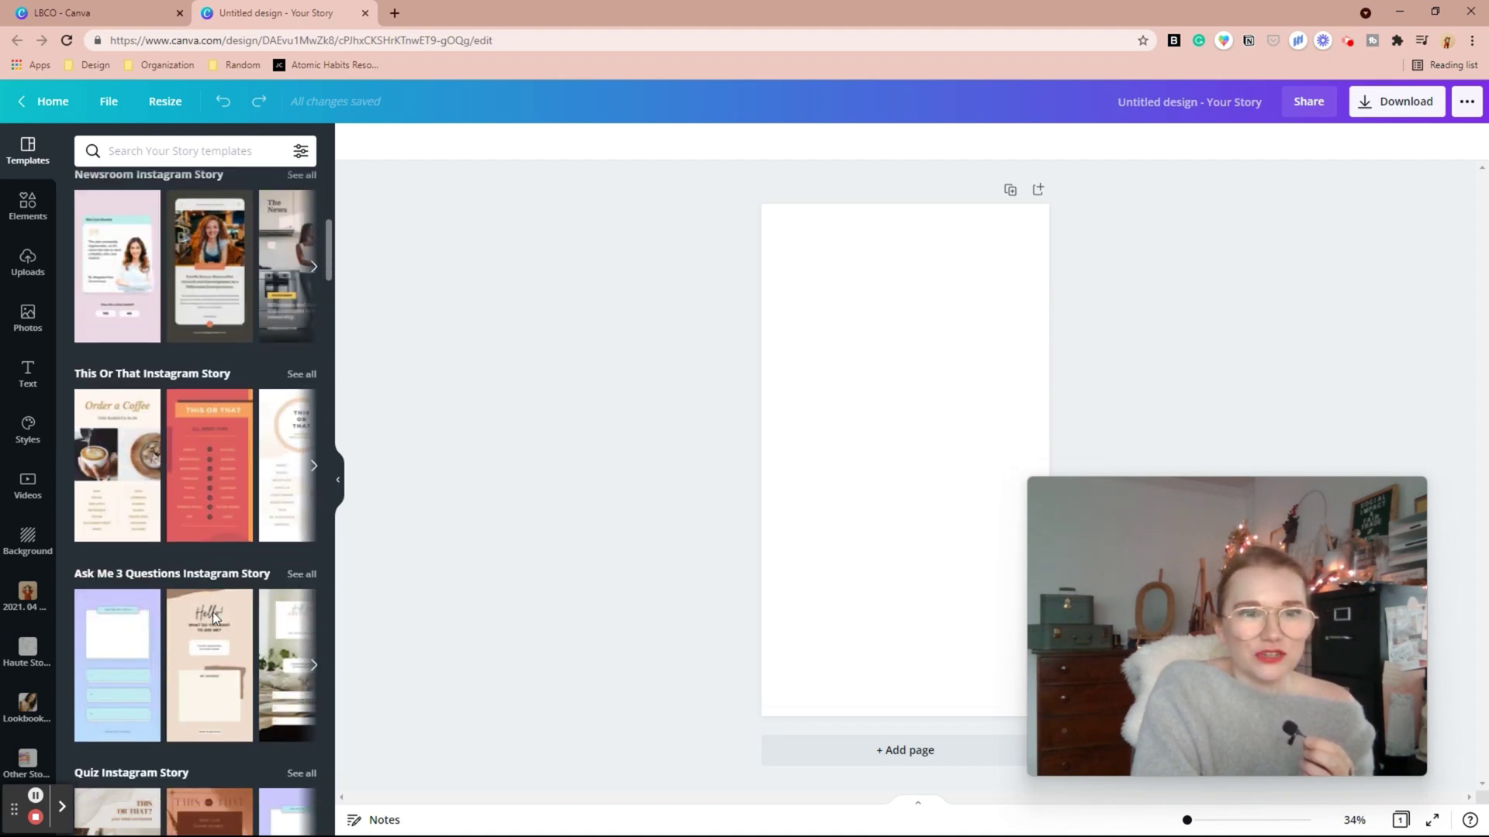
left_click(117, 657)
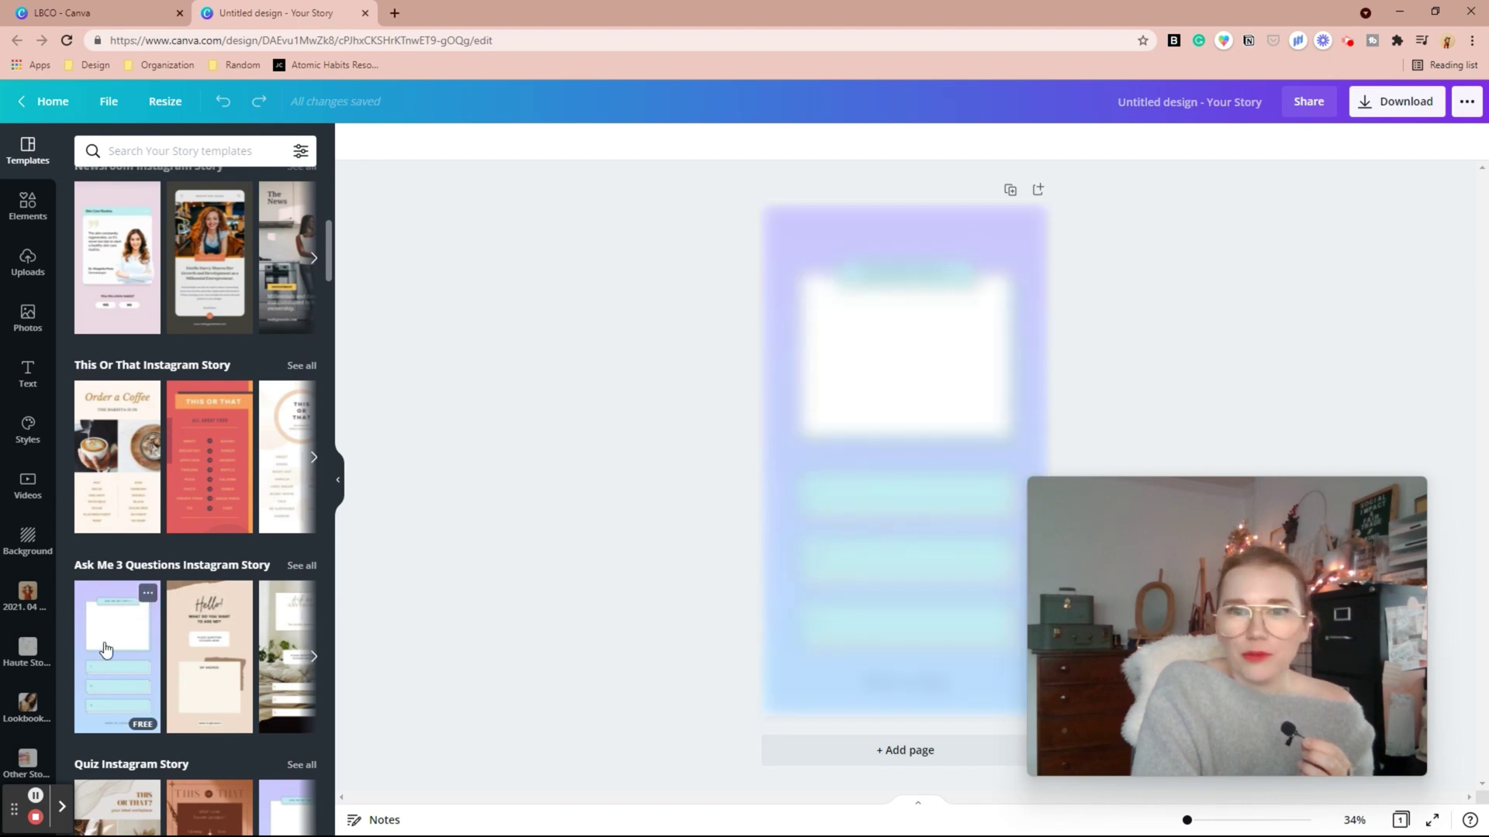
left_click_drag(1236, 509, 1348, 207)
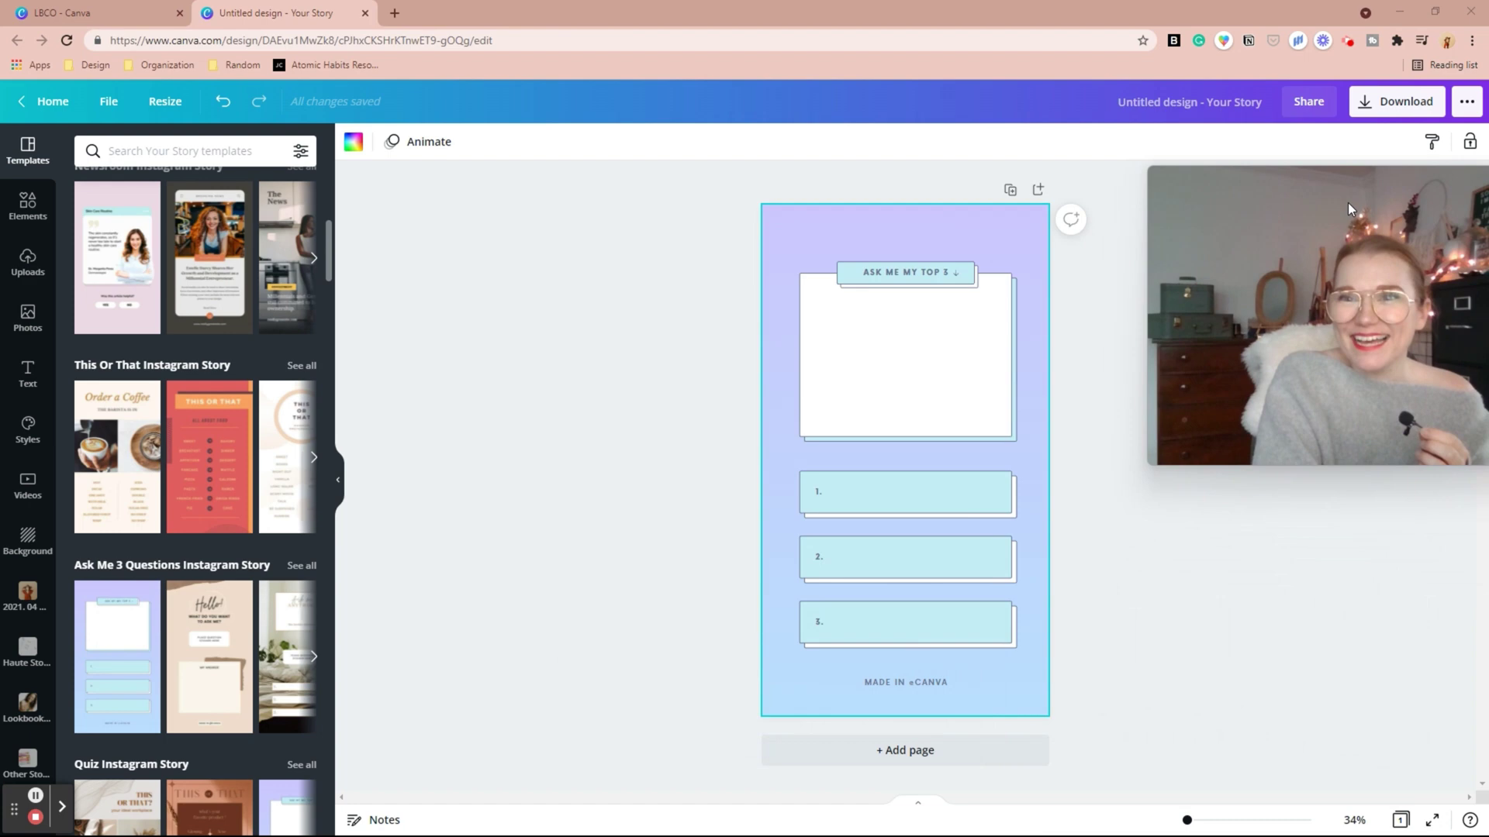
left_click(30, 432)
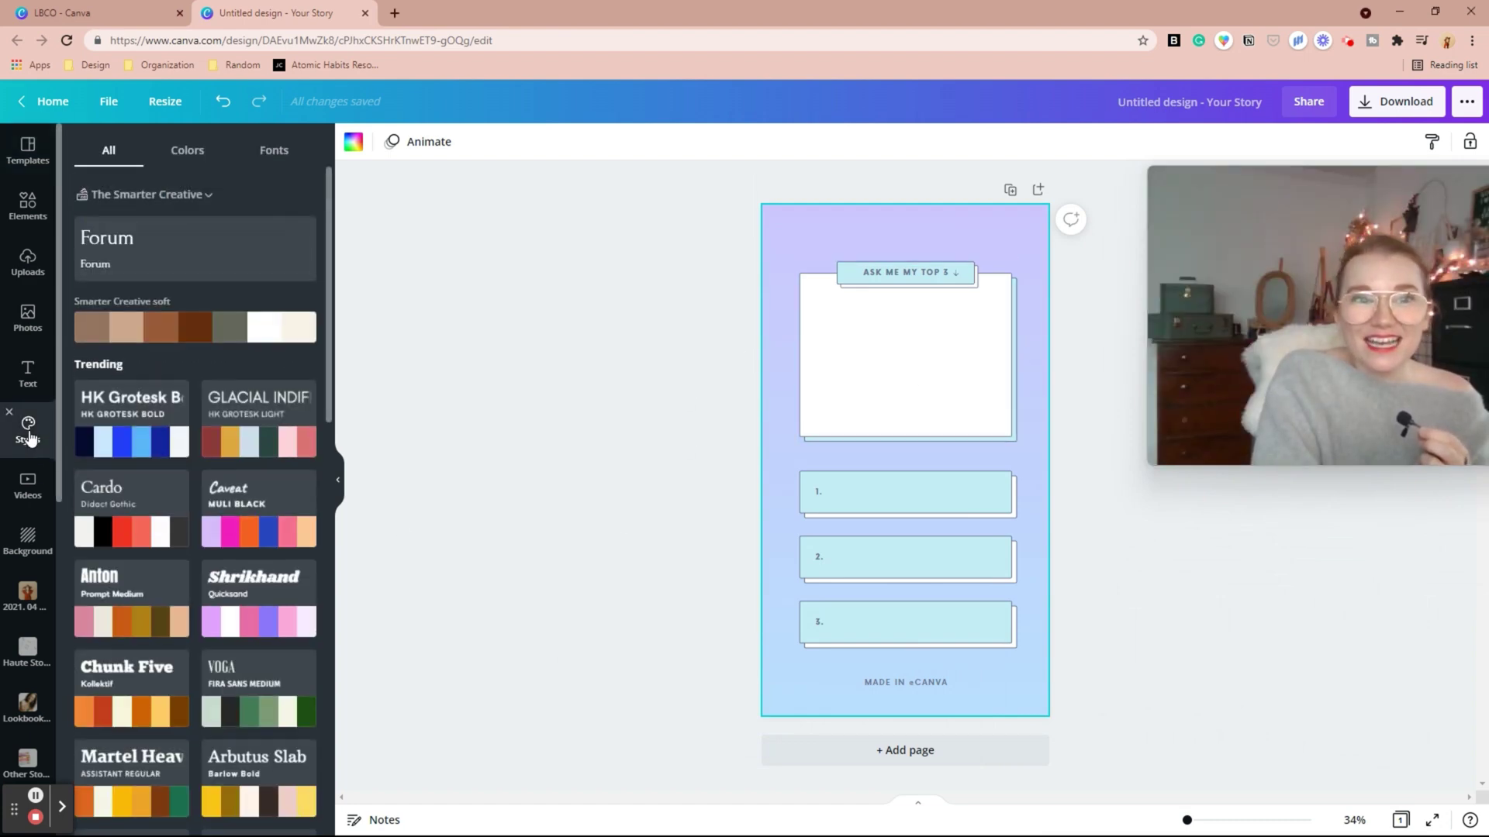
- Switch the Styles panel to the LBCO brand kit
left_click(137, 194)
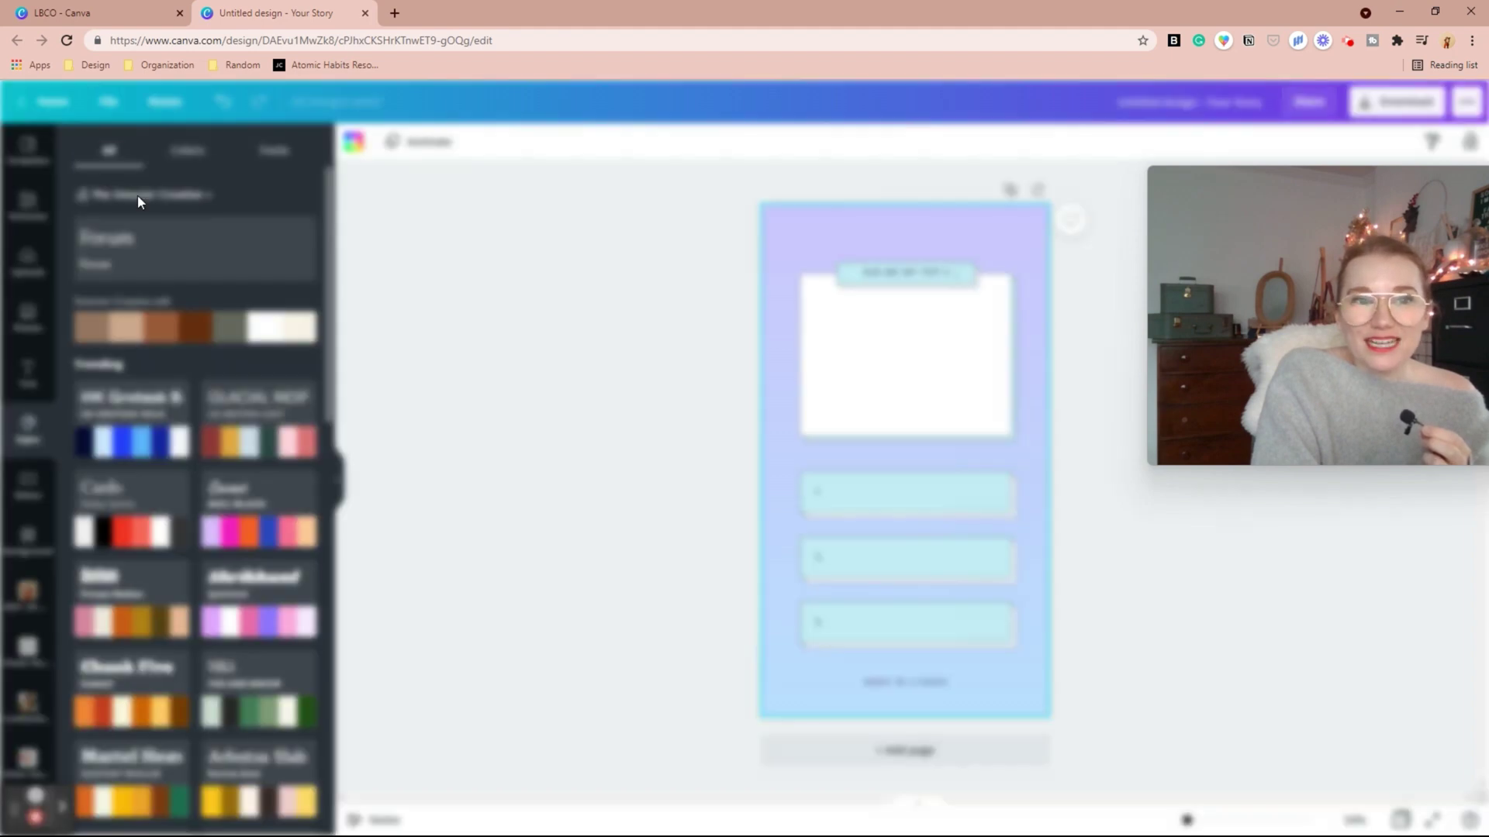
scroll(771, 439, "down", 2)
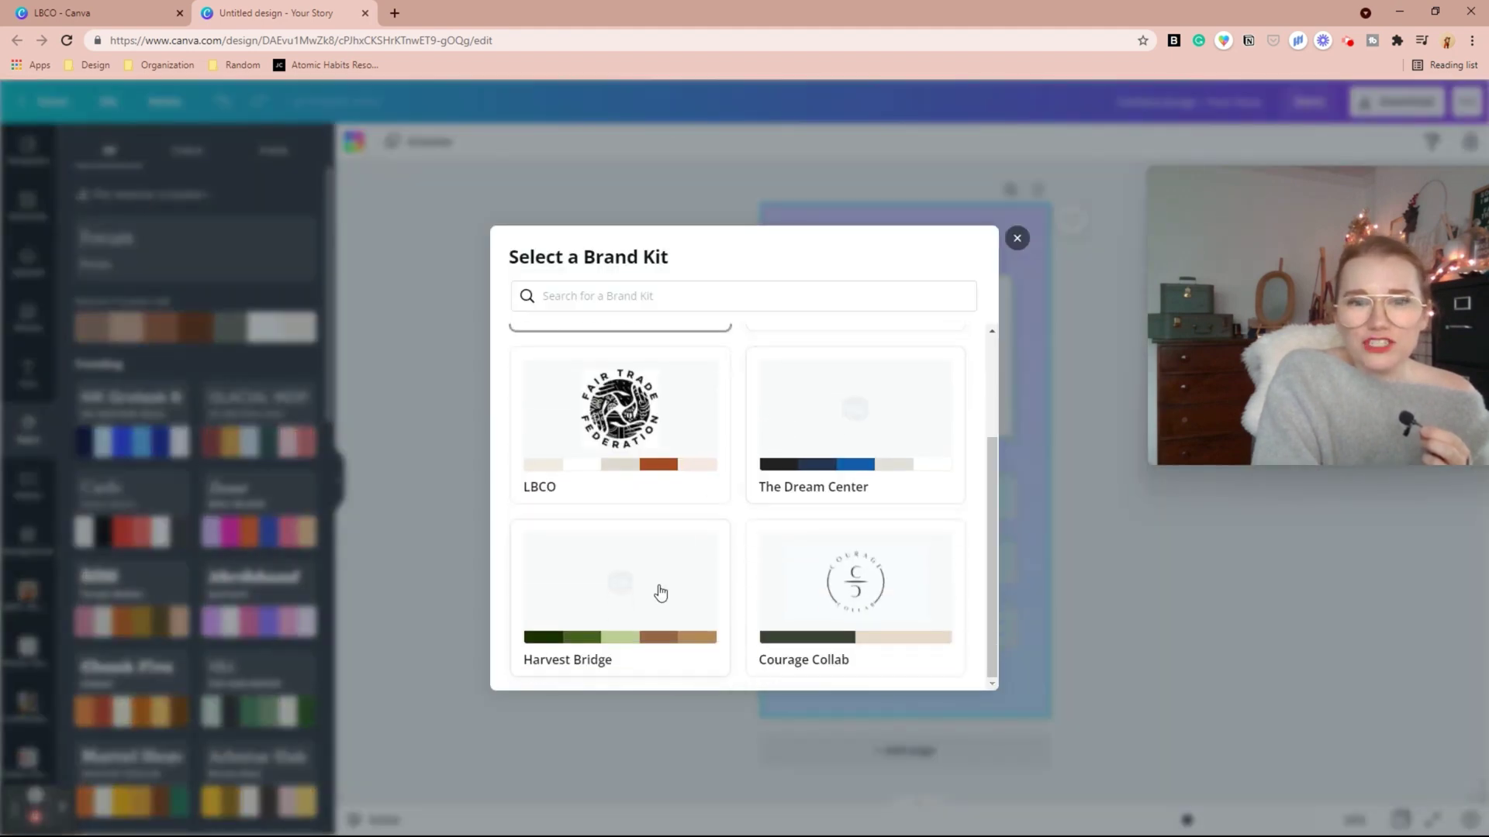
scroll(658, 592, "up", 1)
left_click(663, 506)
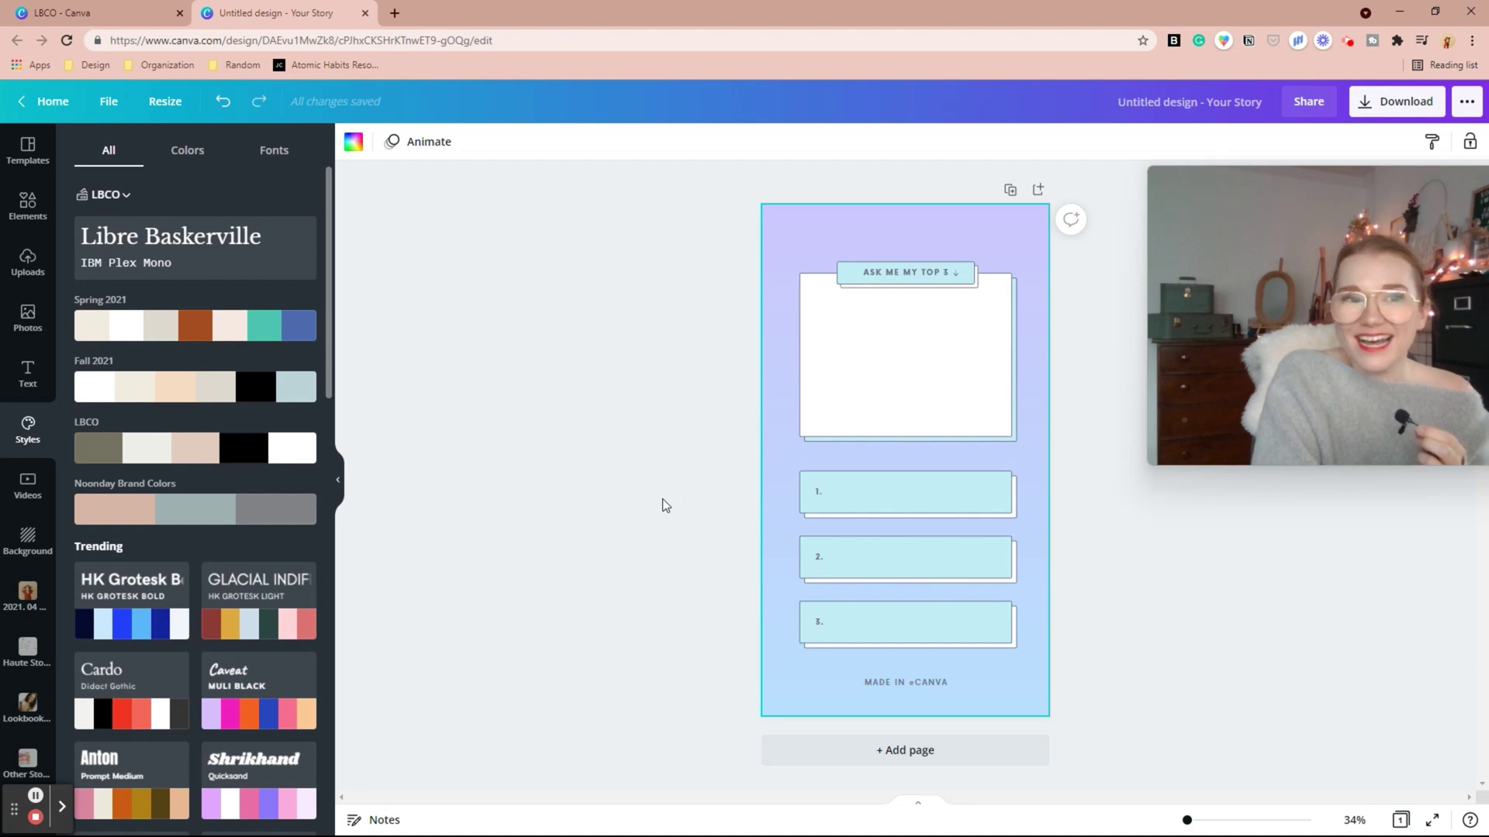
- Apply Libre Baskerville/IBM Plex Mono and the LBCO palette: olive photo box, tan answers, beige background
left_click(198, 239)
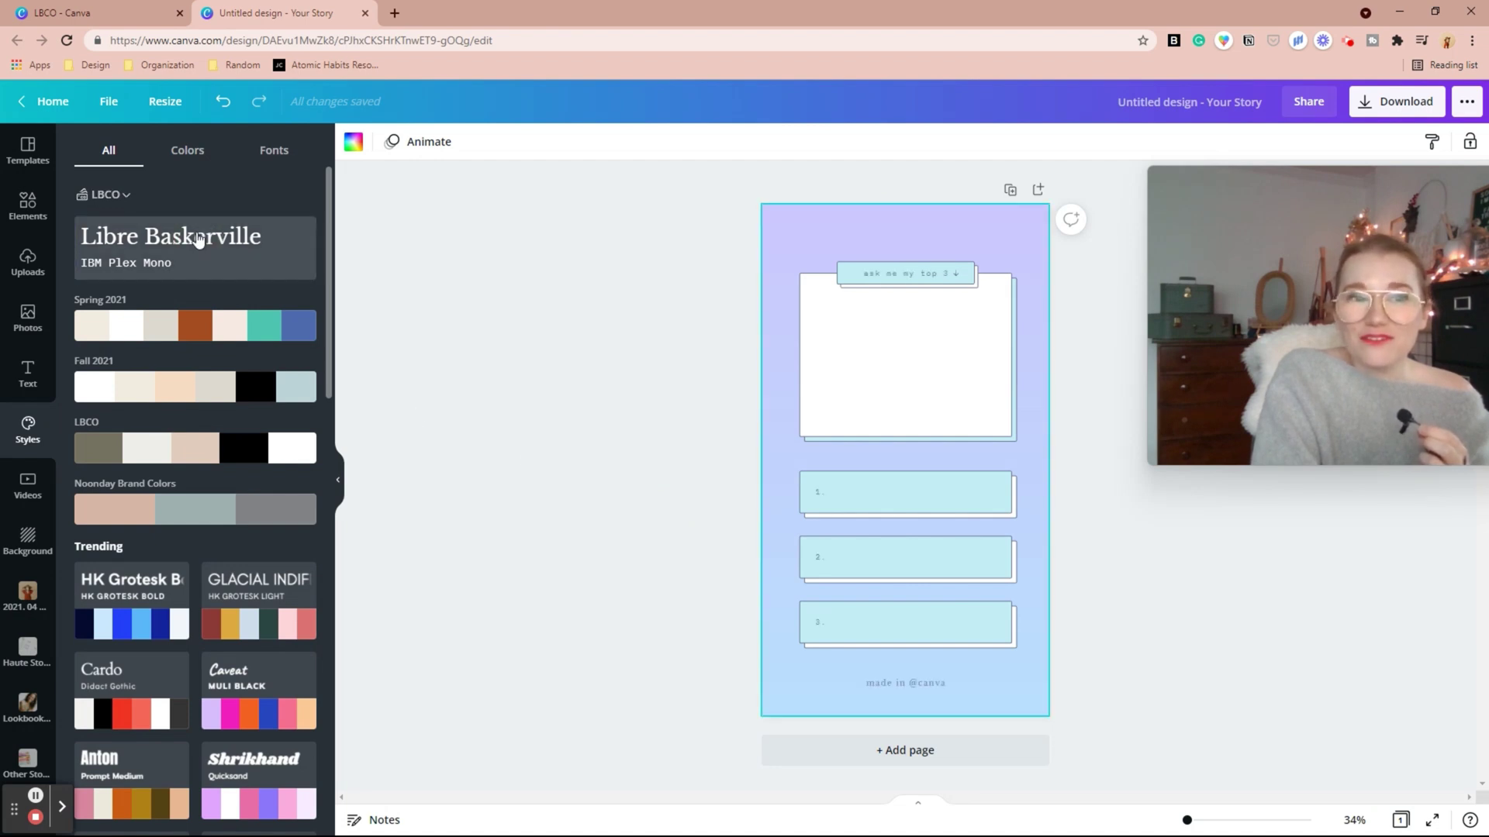
left_click(185, 456)
left_click(184, 455)
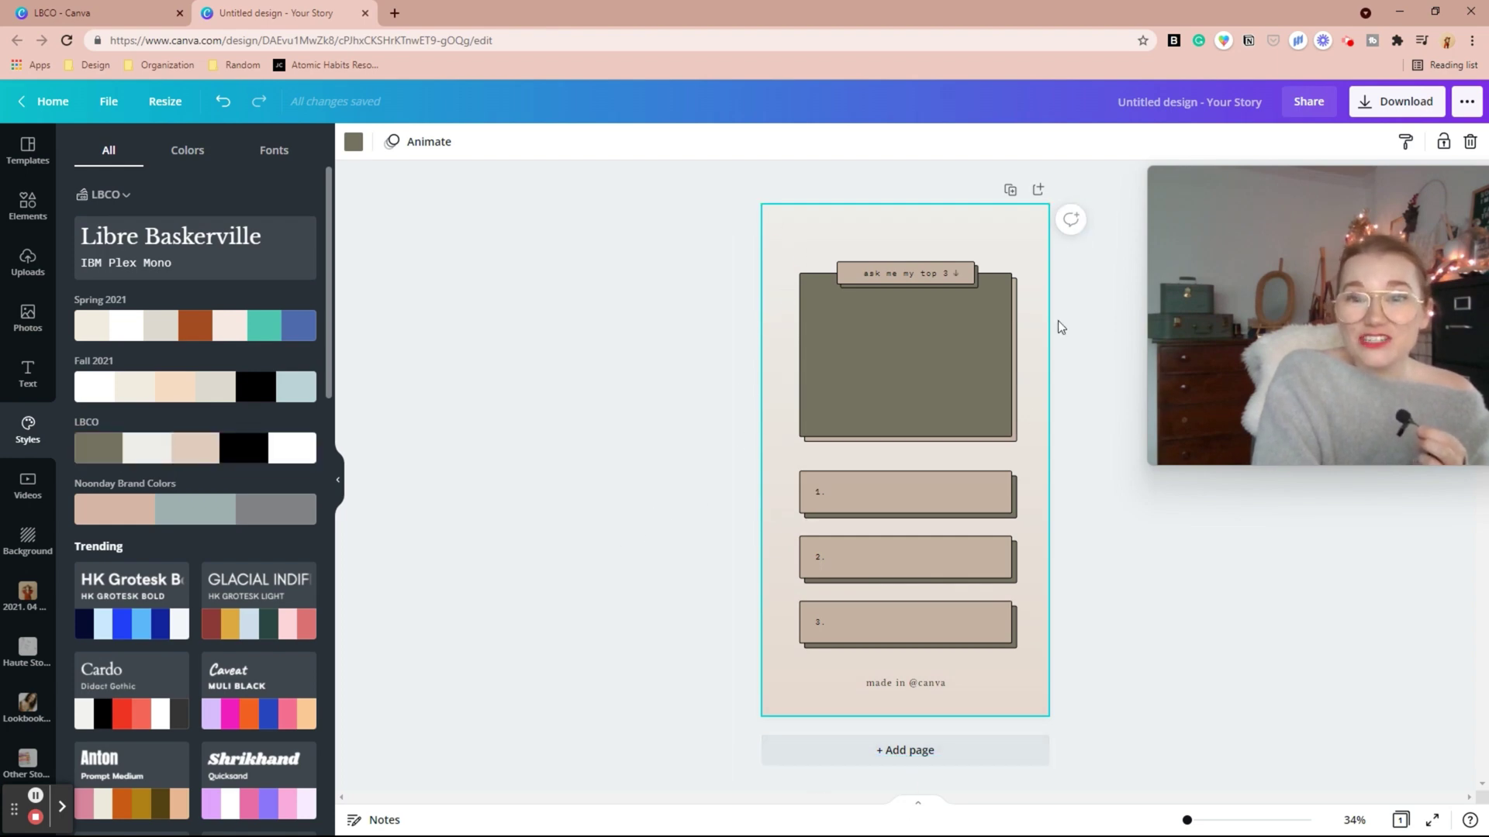
- Duplicate the story page and switch page 2 to The Smarter Creative brand kit
left_click(1009, 190)
left_click(774, 351)
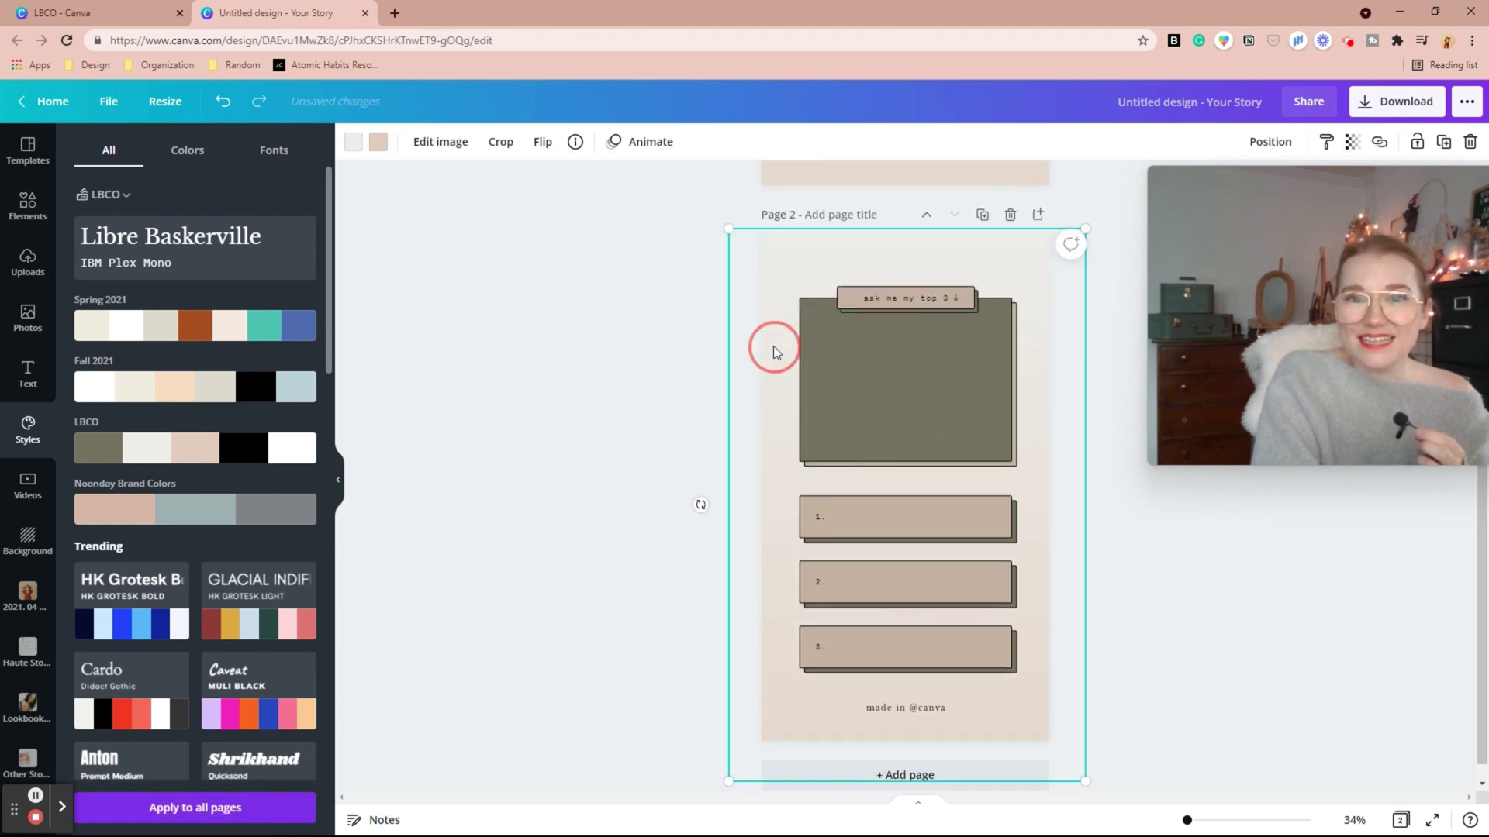
left_click(126, 194)
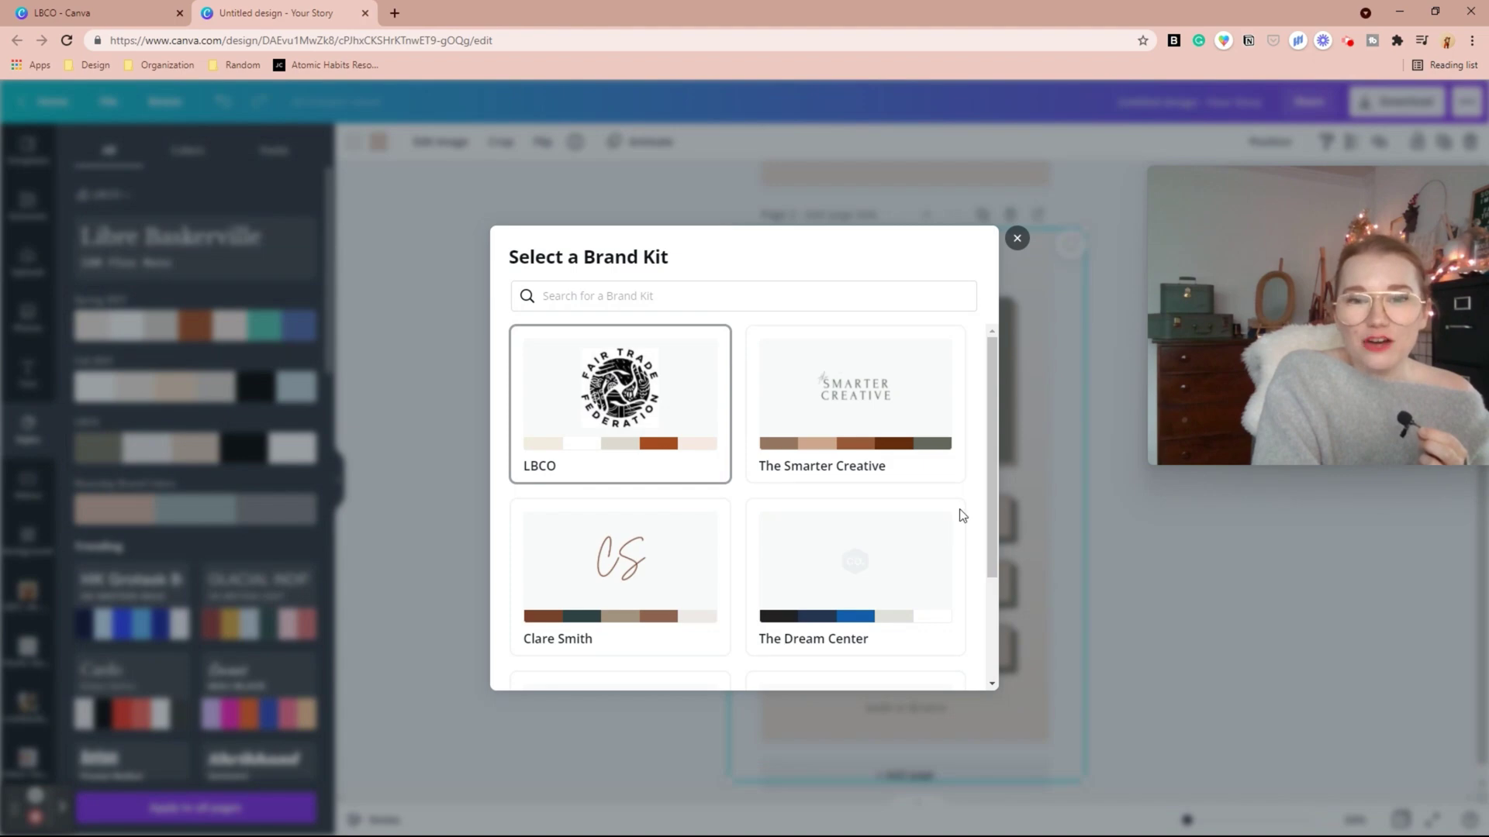
left_click(834, 408)
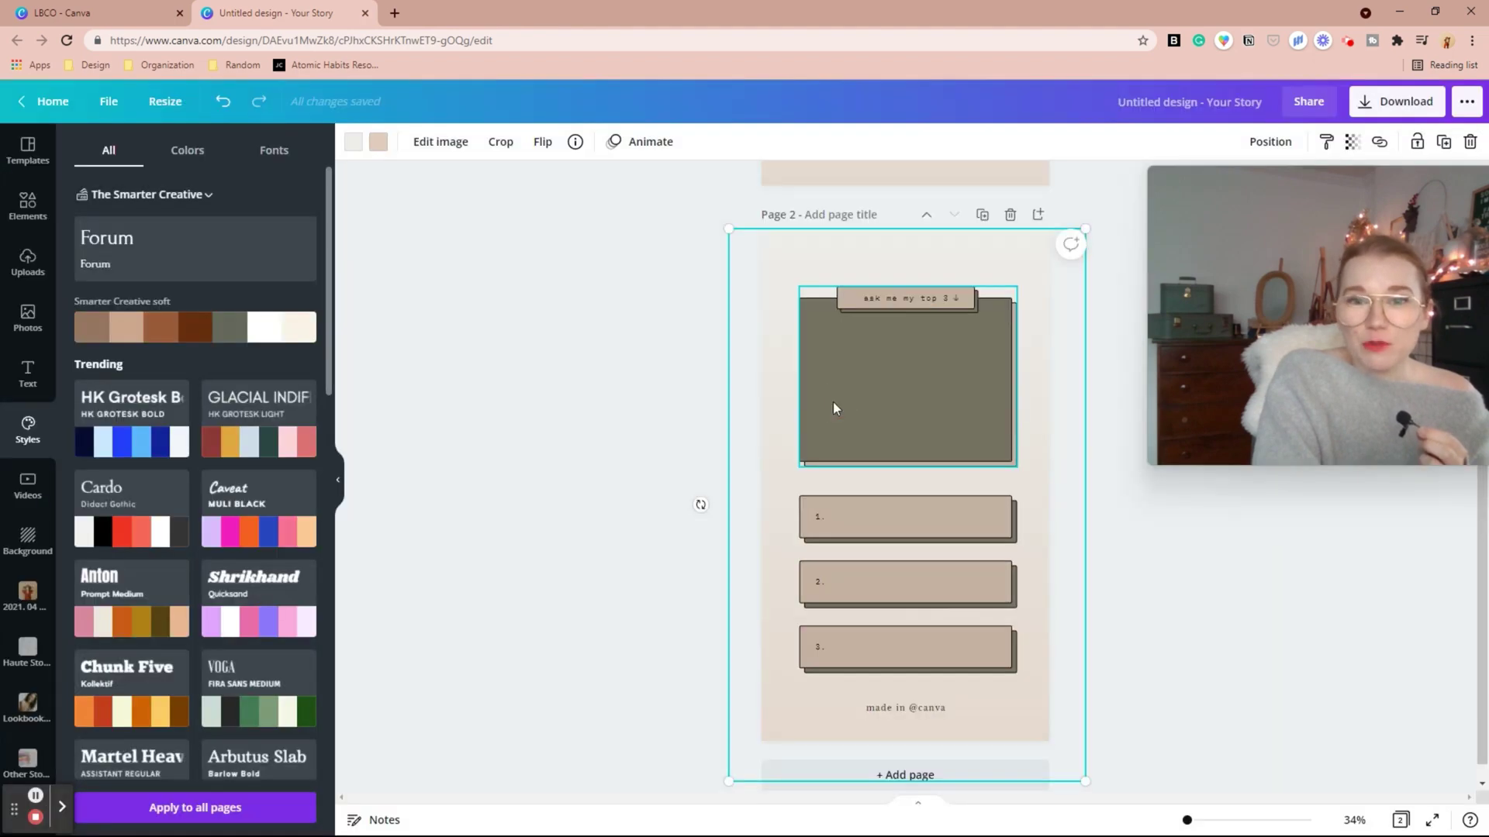
- Give page 2 the Forum font and the soft palette's taupe and white colours
left_click(190, 248)
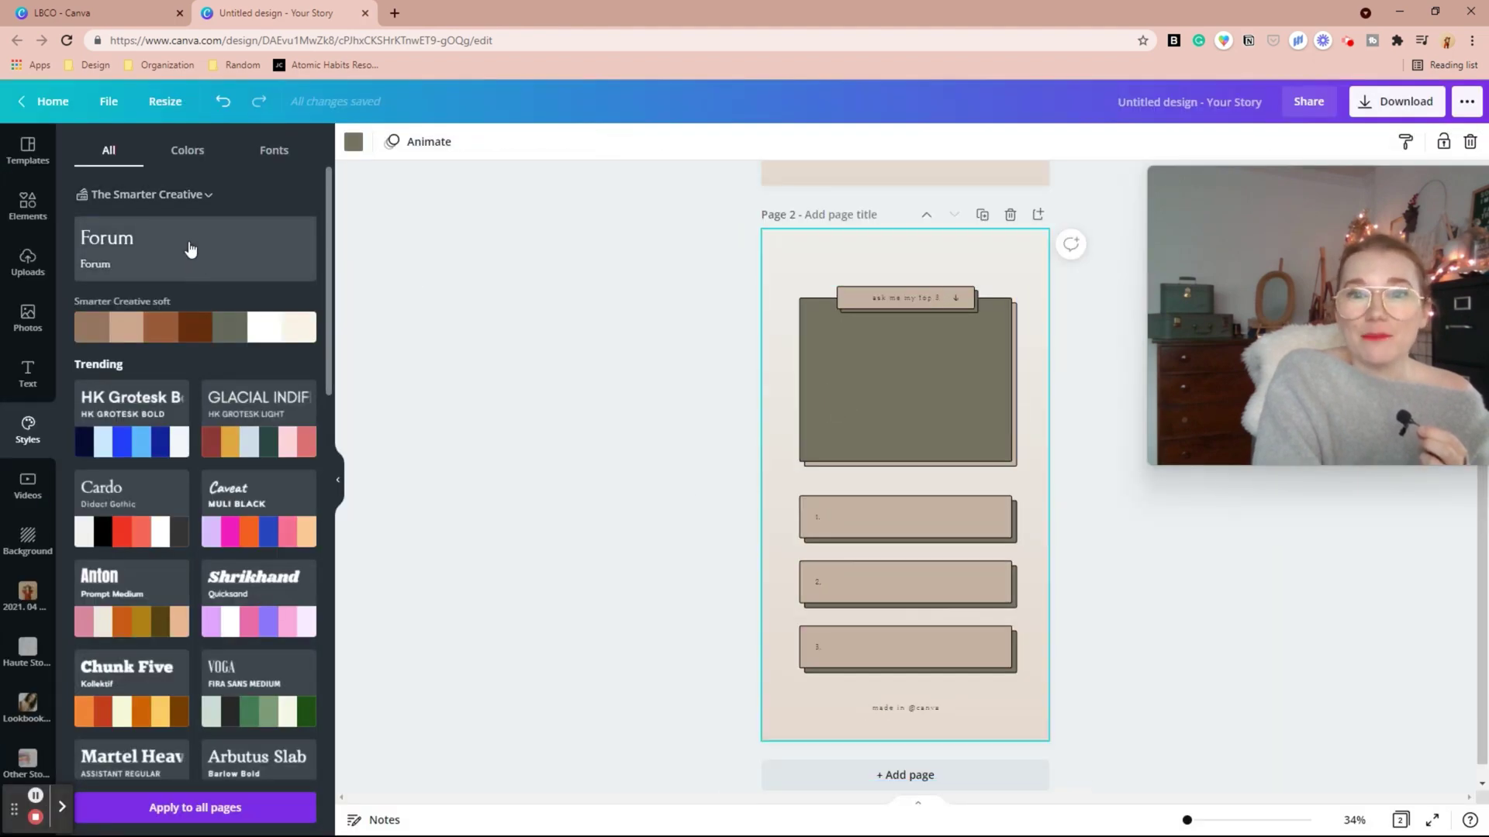
left_click(205, 333)
left_click(205, 335)
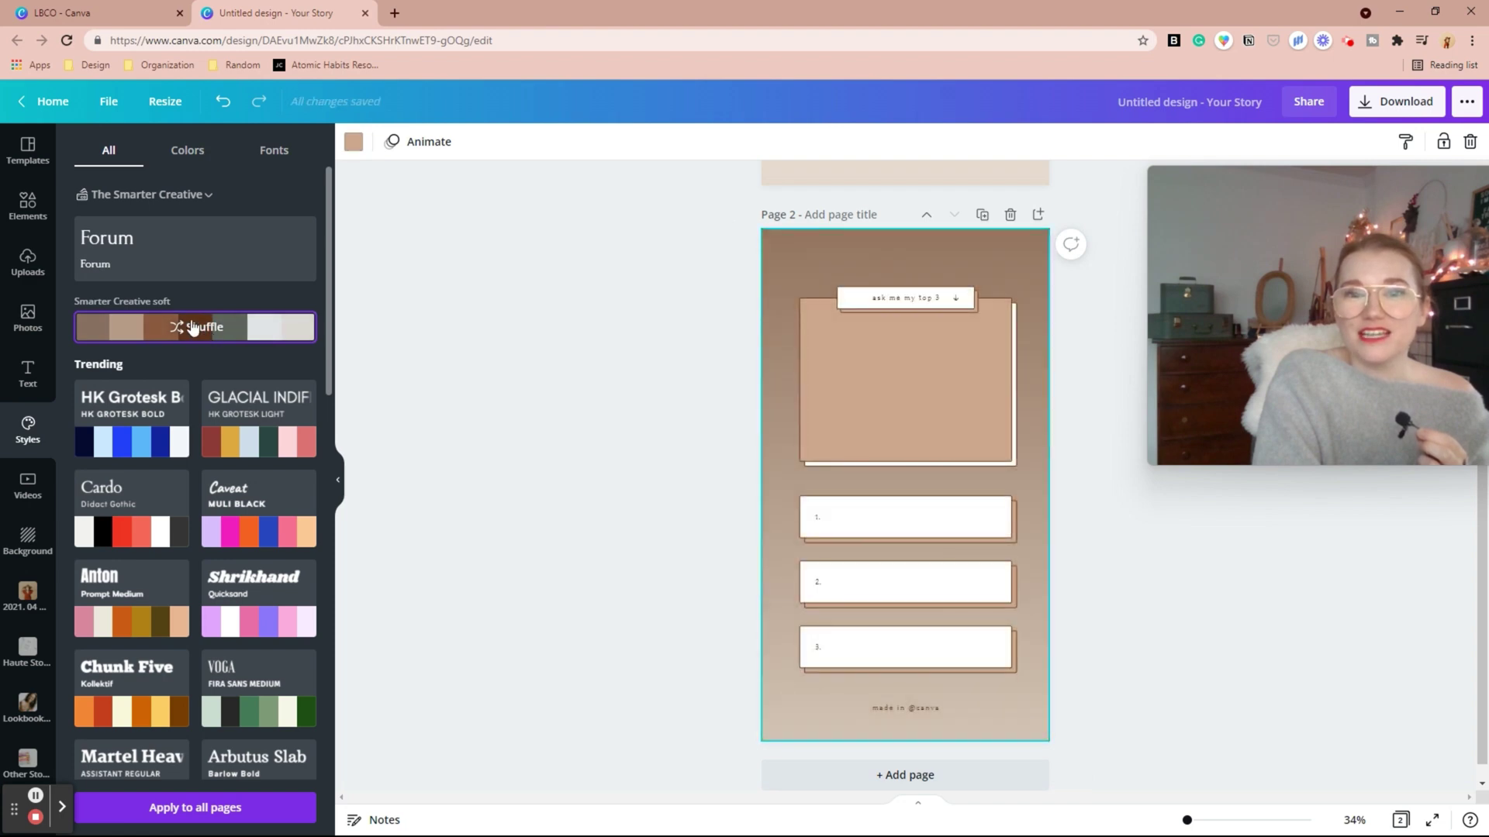
scroll(650, 418, "up", 2)
scroll(650, 418, "down", 2)
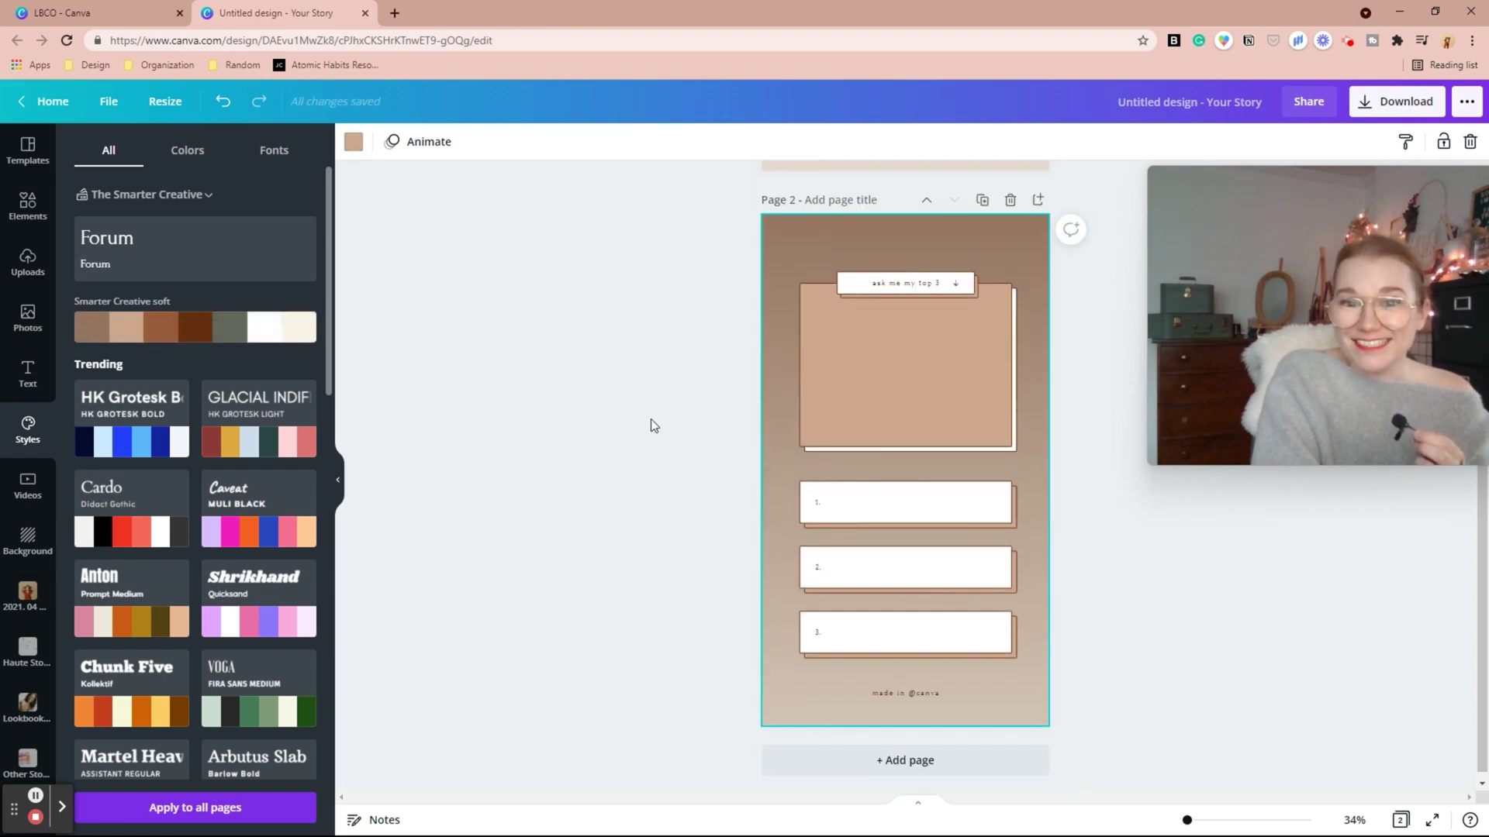
scroll(650, 419, "up", 5)
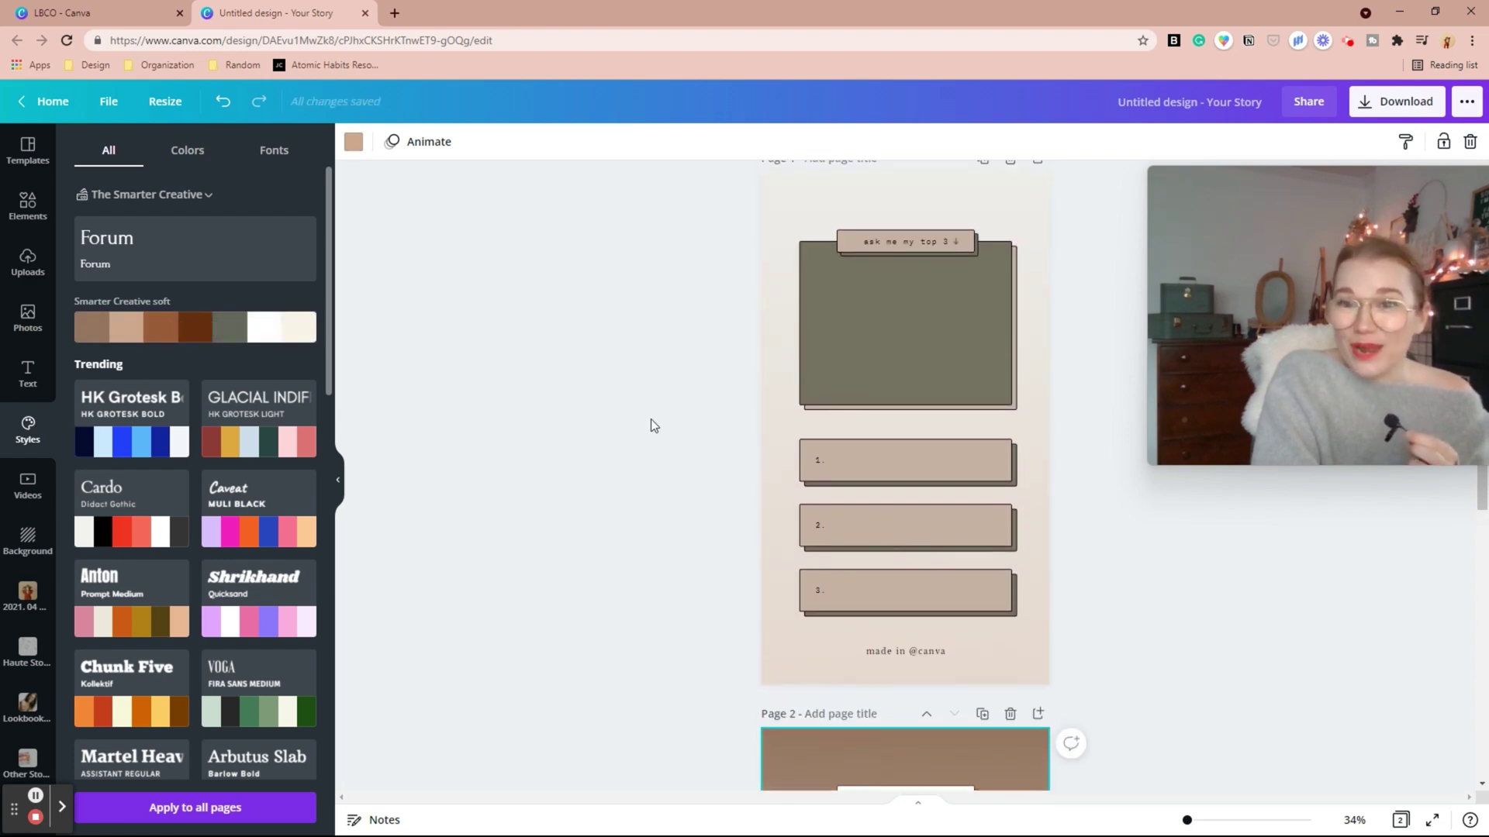
scroll(650, 418, "up", 1)
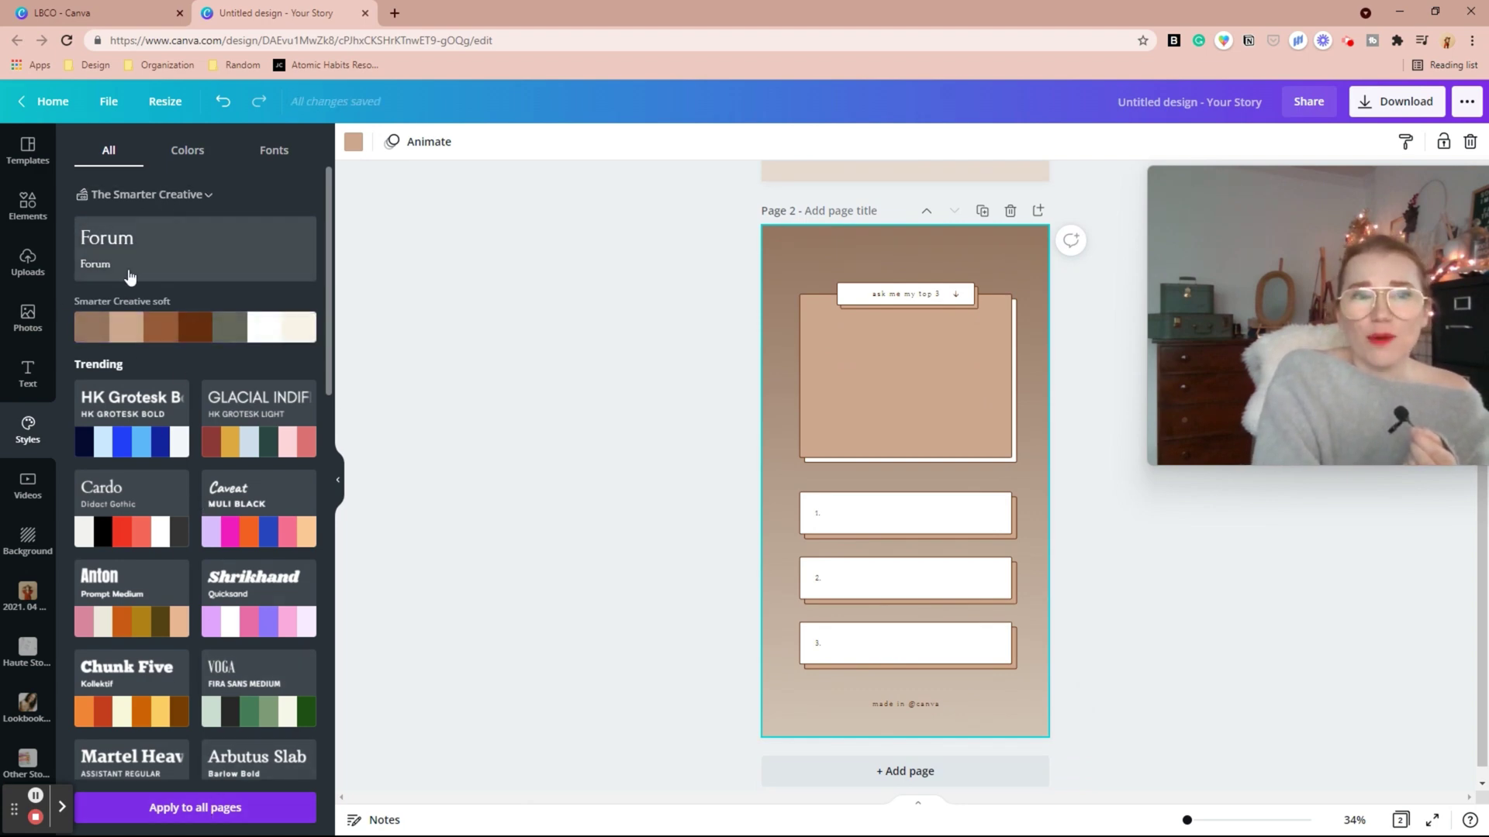
- Add pages 3, 4 and 5, each filled with the This Or That template
left_click(28, 150)
scroll(199, 453, "down", 6)
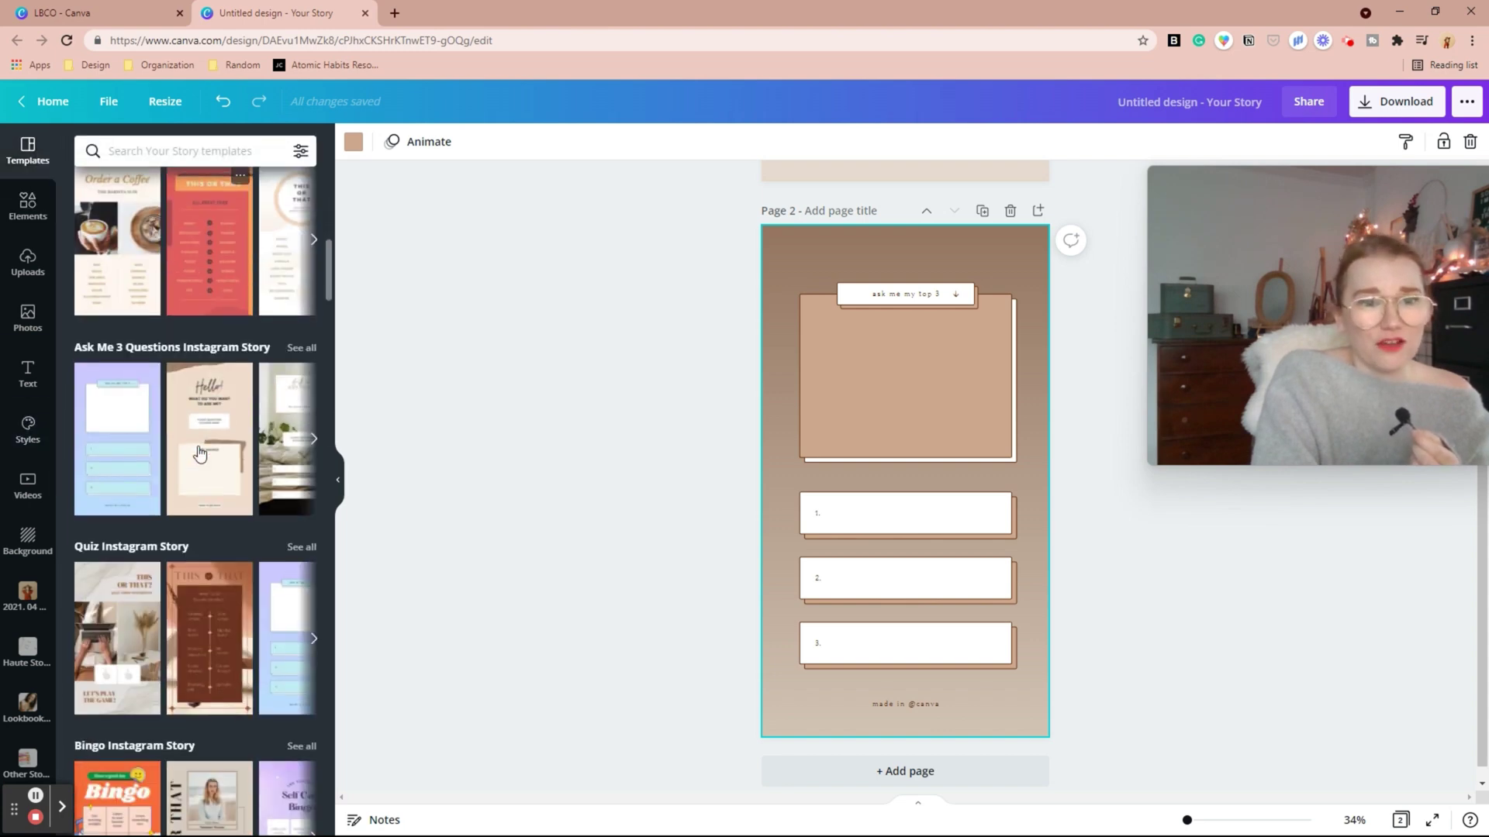
scroll(694, 572, "down", 1)
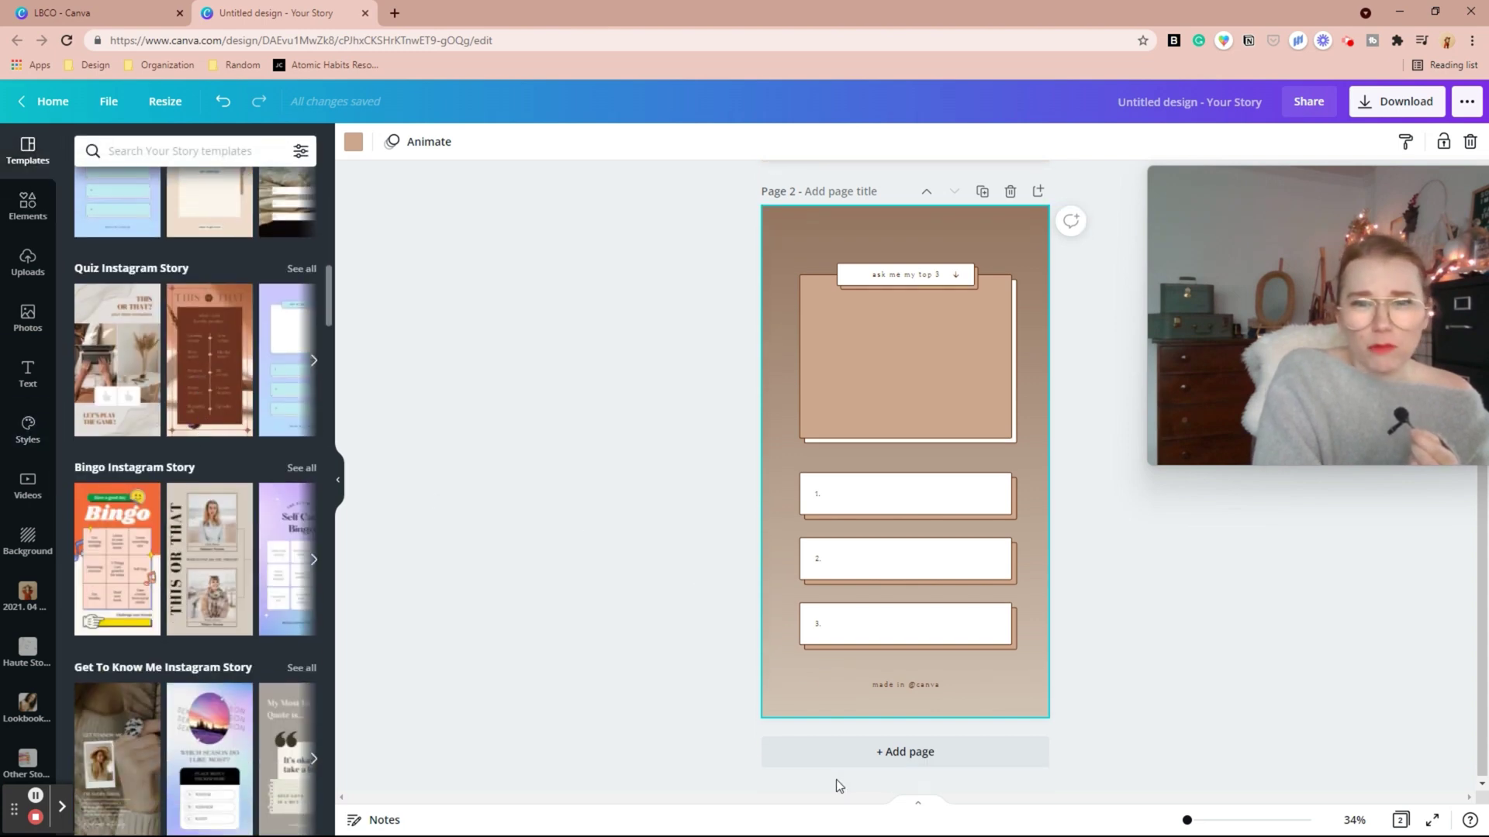
left_click(835, 750)
left_click(200, 572)
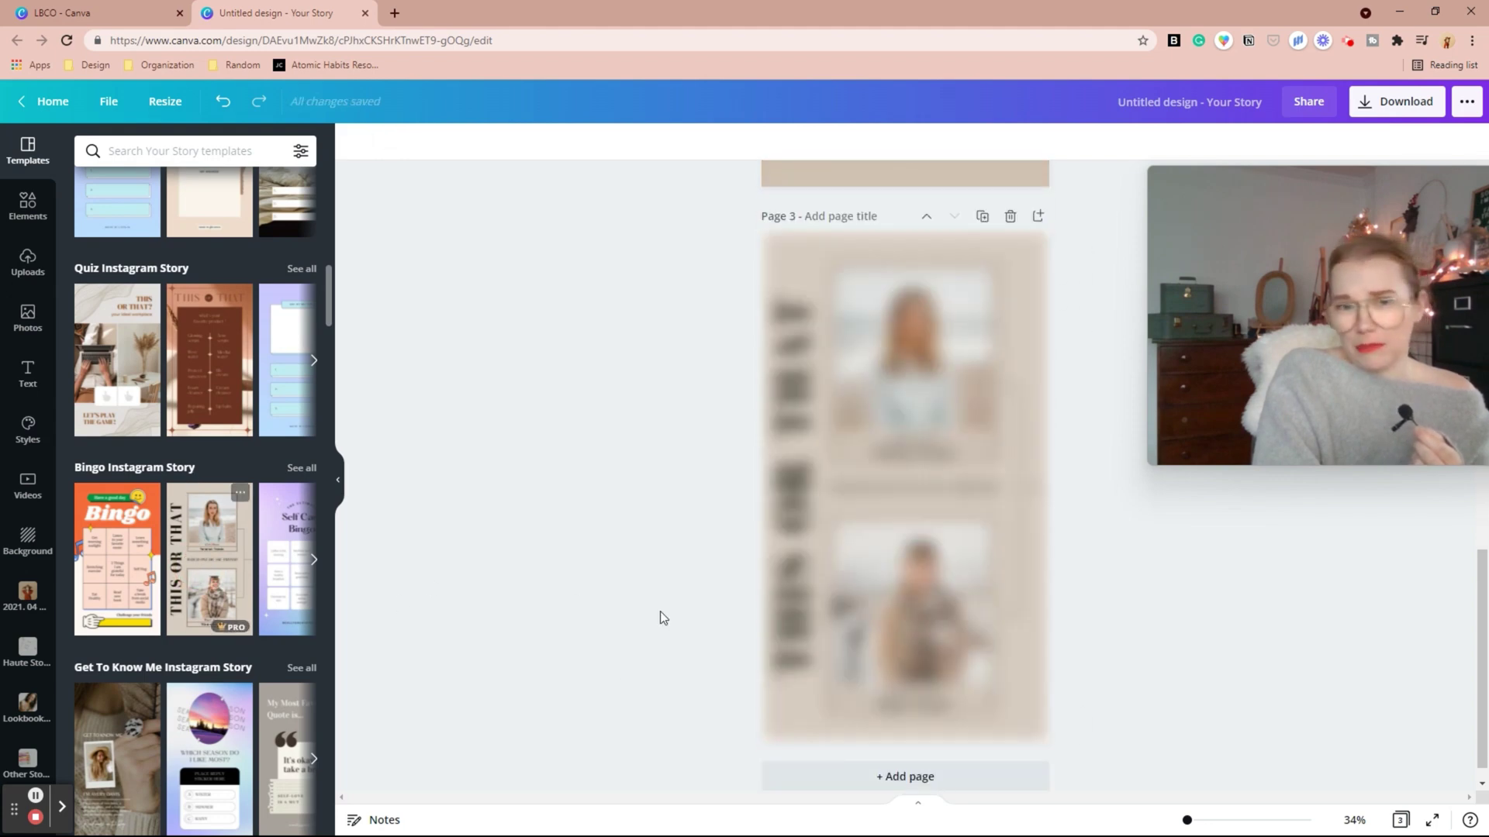
left_click(849, 749)
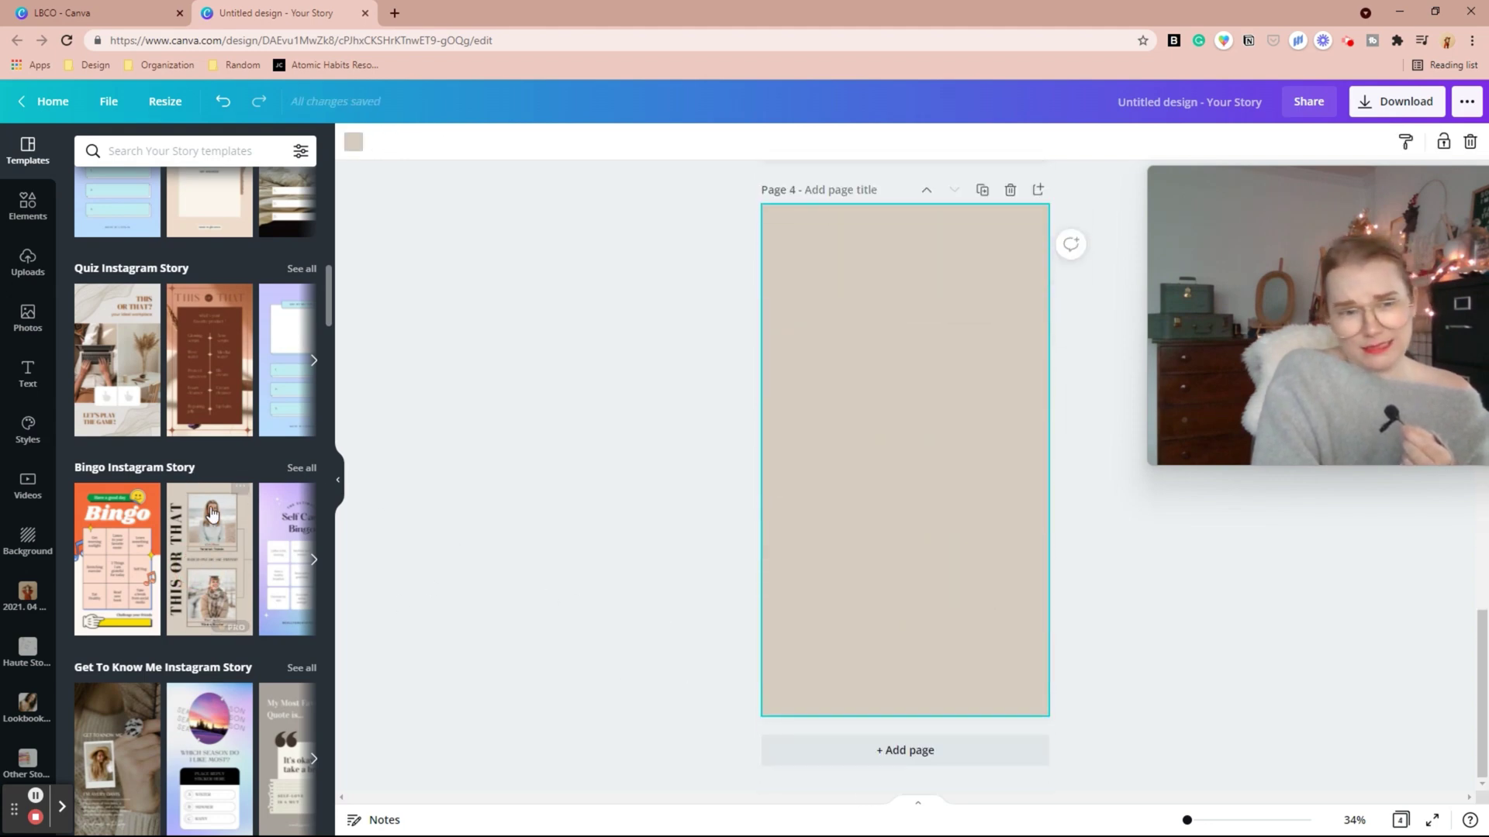
left_click(211, 514)
left_click(813, 751)
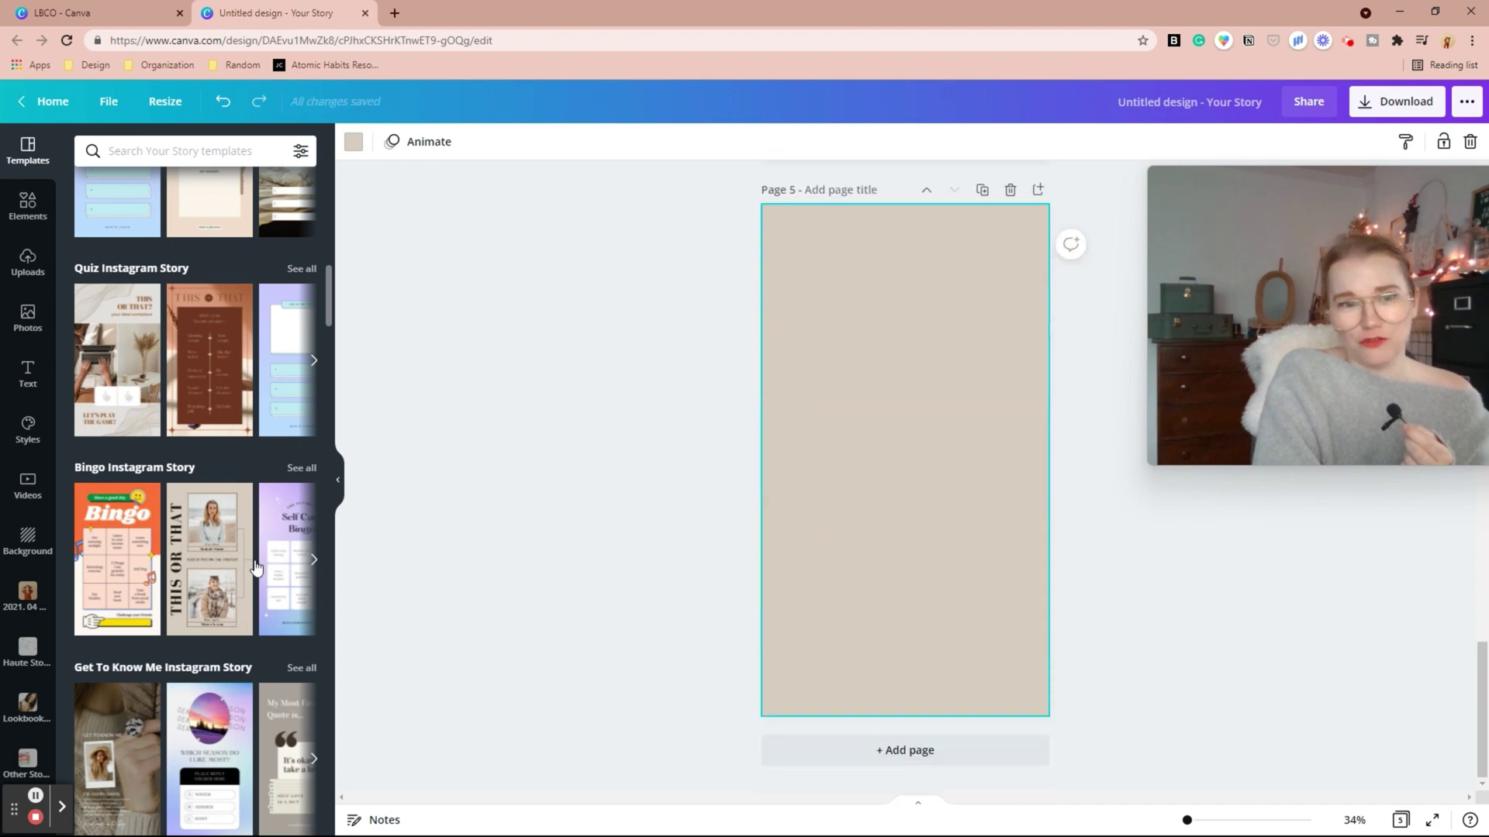
left_click(209, 558)
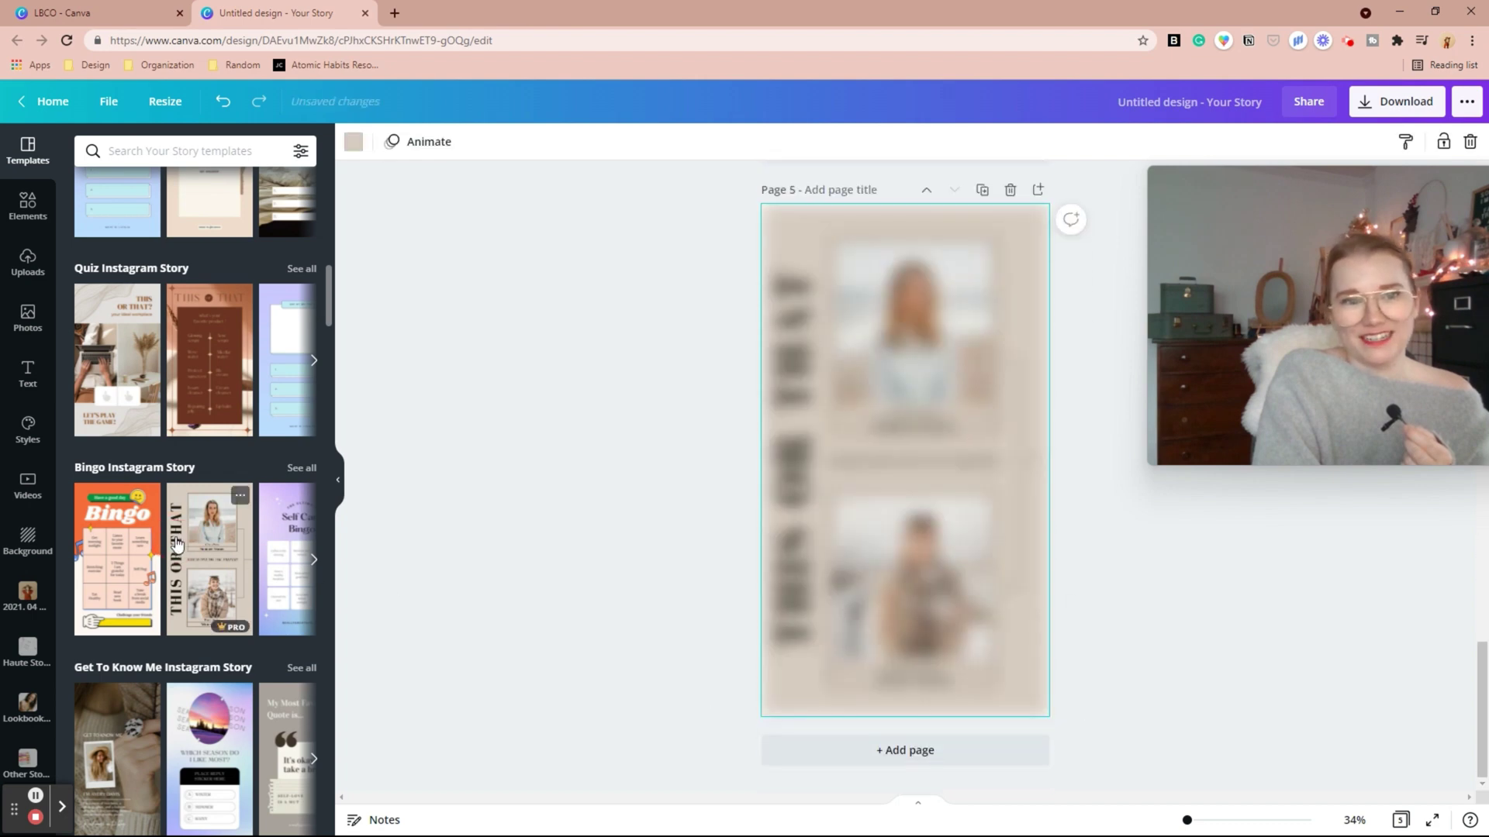
- Apply The Smarter Creative's Forum font to all pages
left_click(15, 447)
left_click(206, 248)
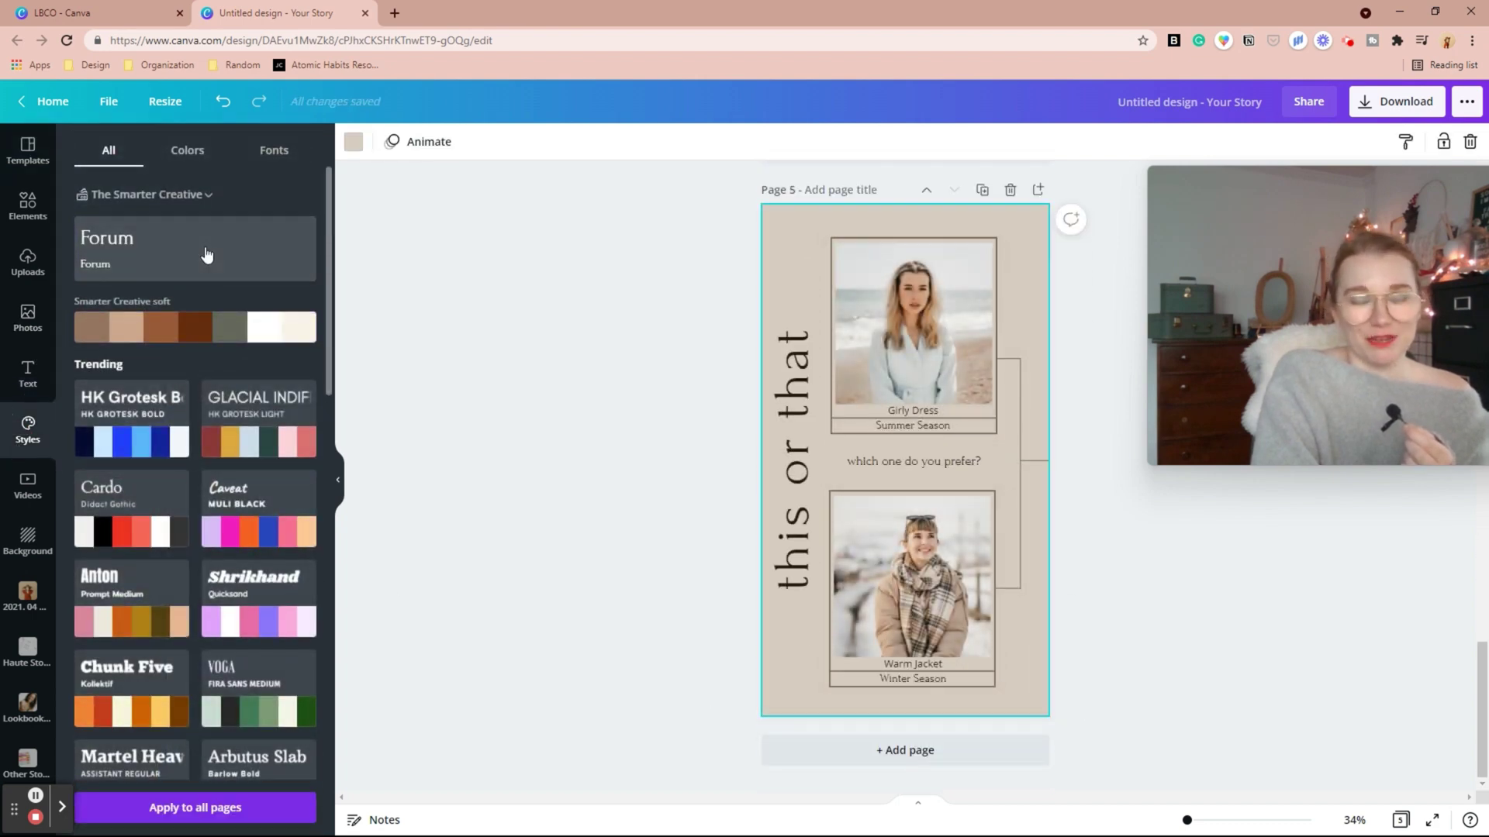
left_click(199, 807)
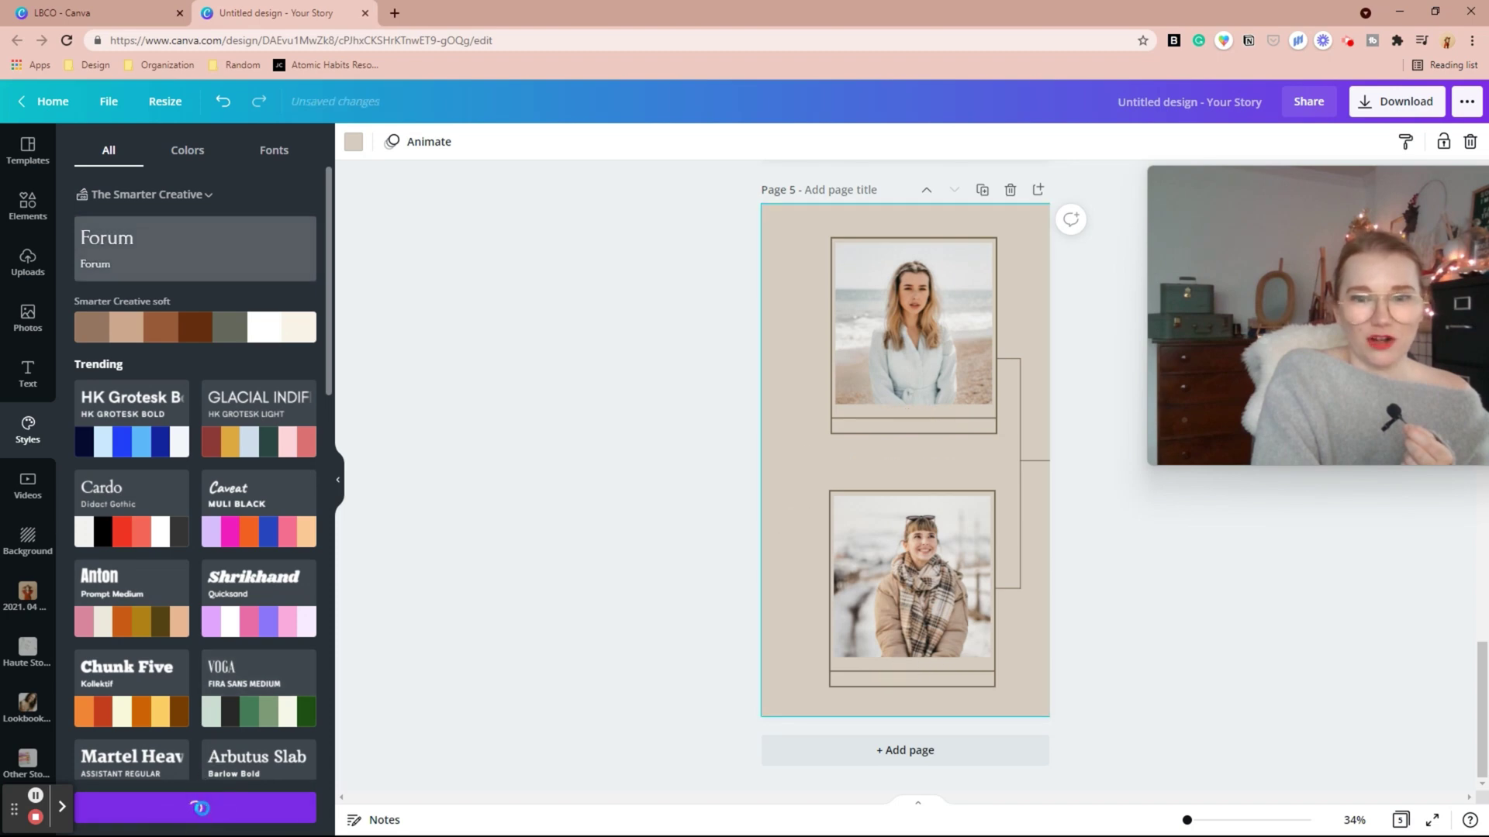
- Shuffle the soft palette to a dark brown scheme and apply it to all pages
left_click(202, 323)
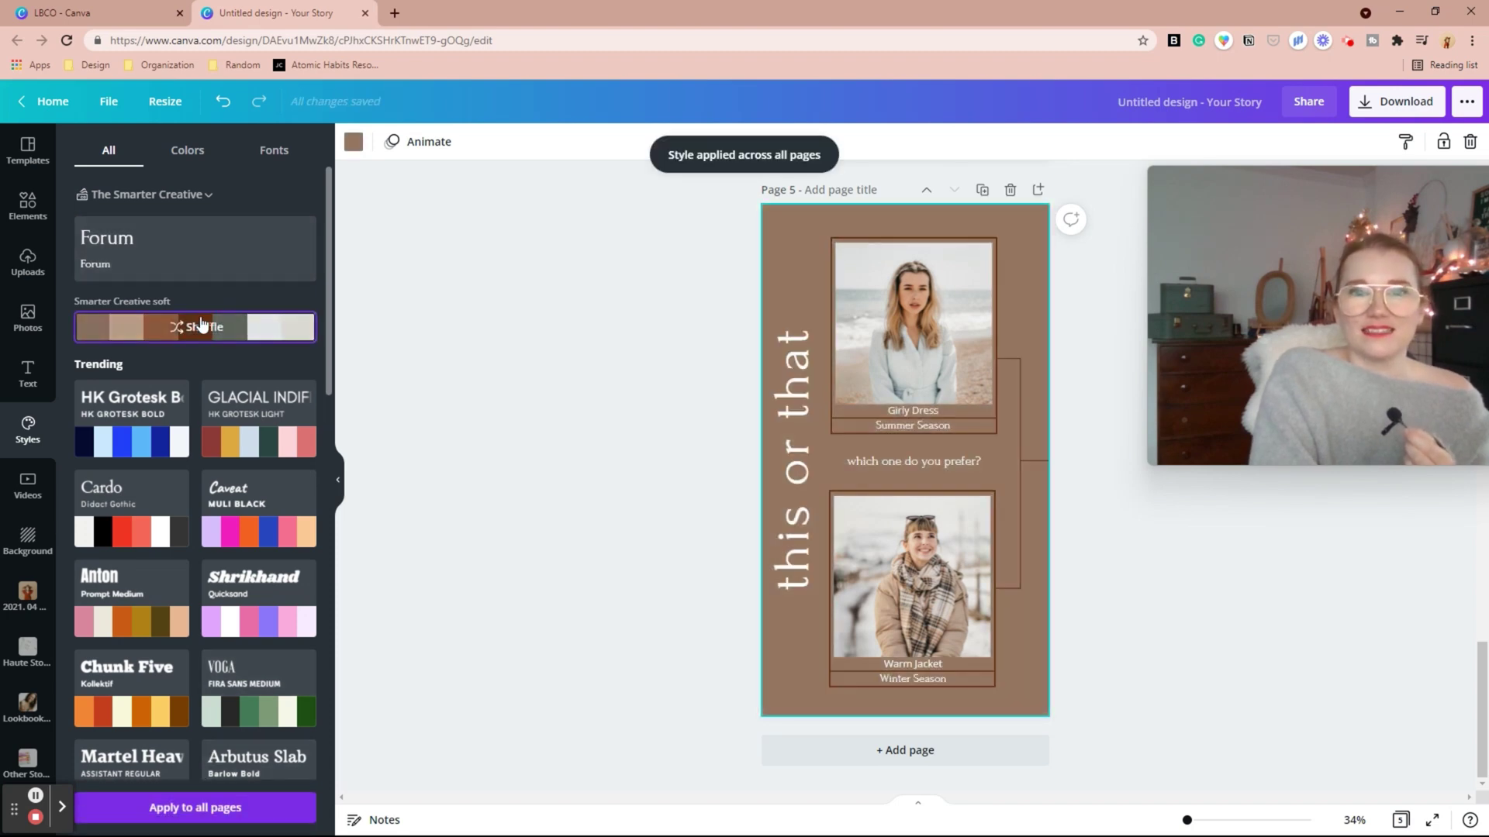
left_click(201, 324)
left_click(202, 324)
left_click(201, 323)
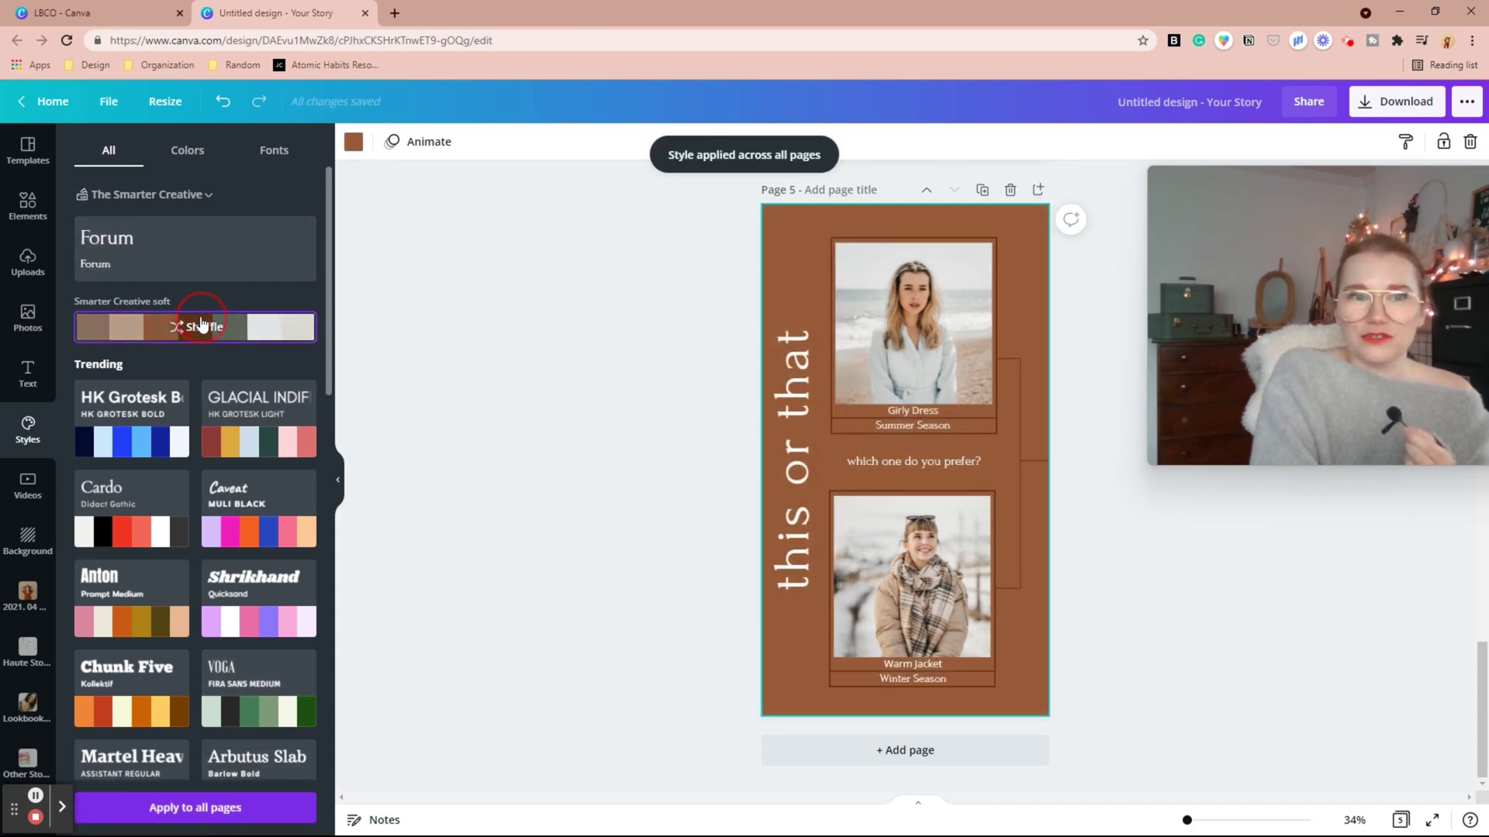
left_click(199, 807)
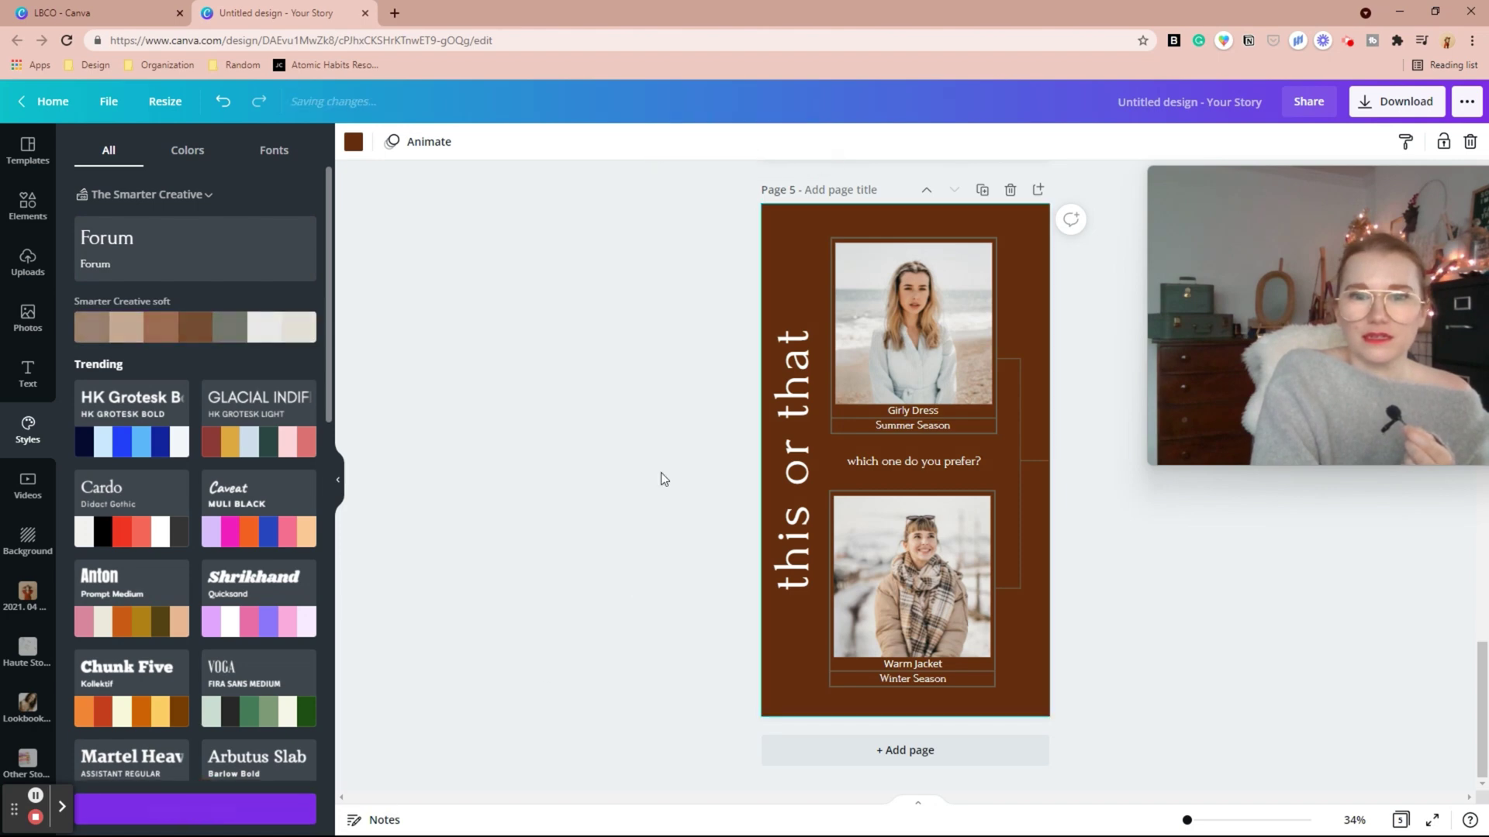
scroll(621, 391, "up", 15)
scroll(621, 390, "up", 3)
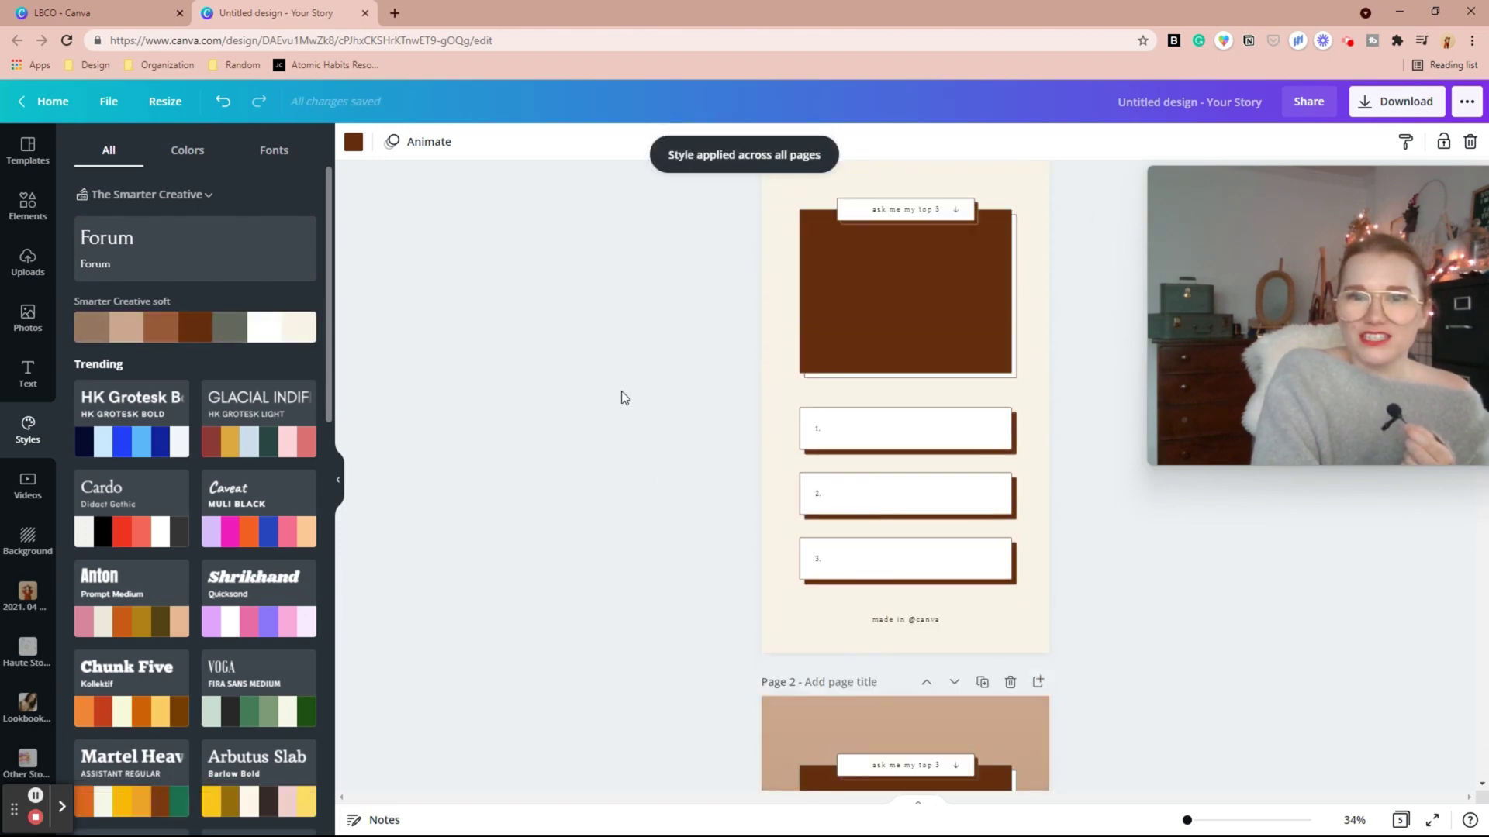
scroll(621, 391, "down", 3)
scroll(621, 390, "down", 15)
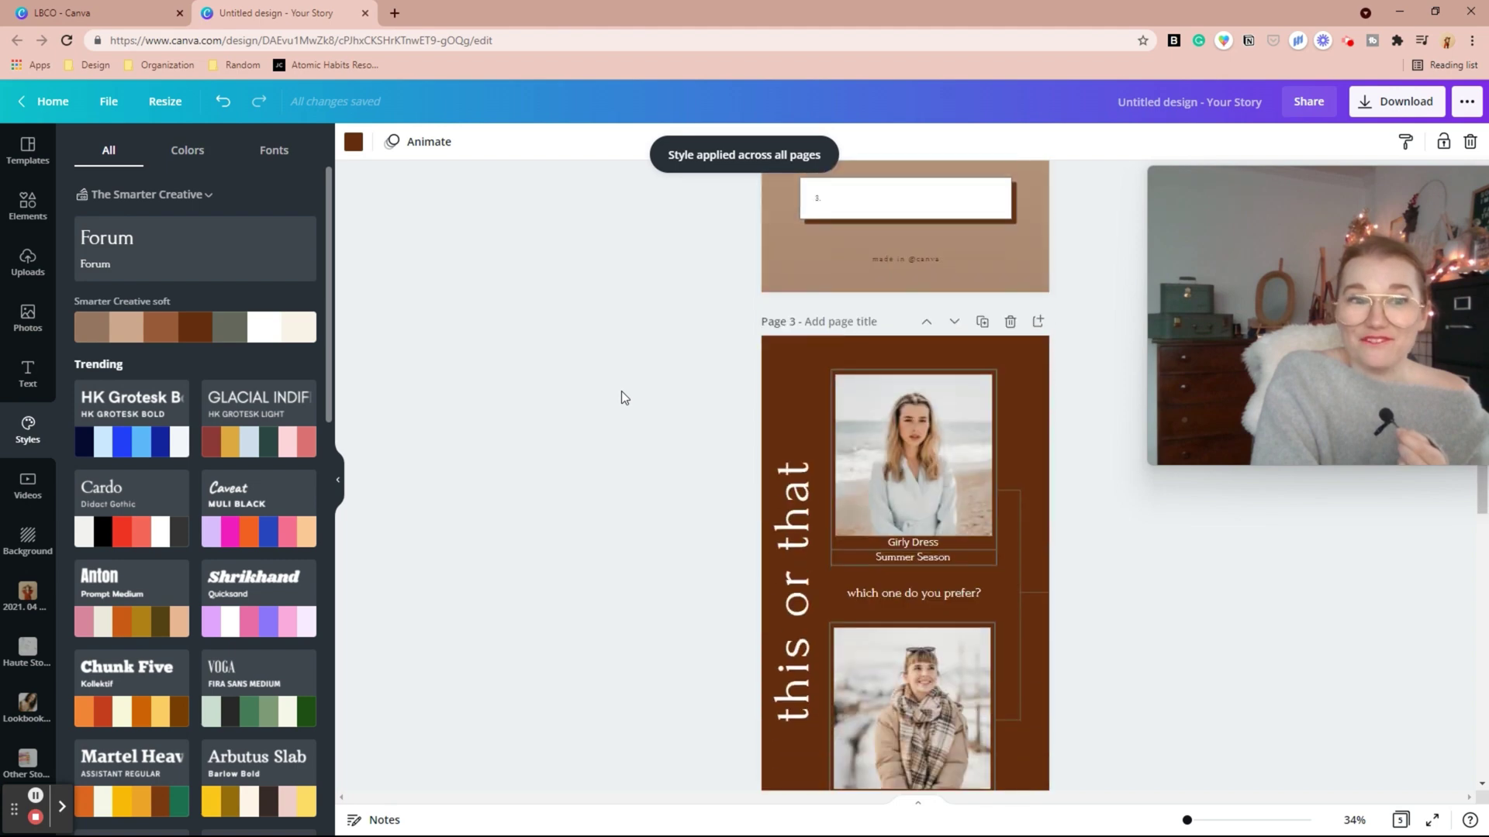